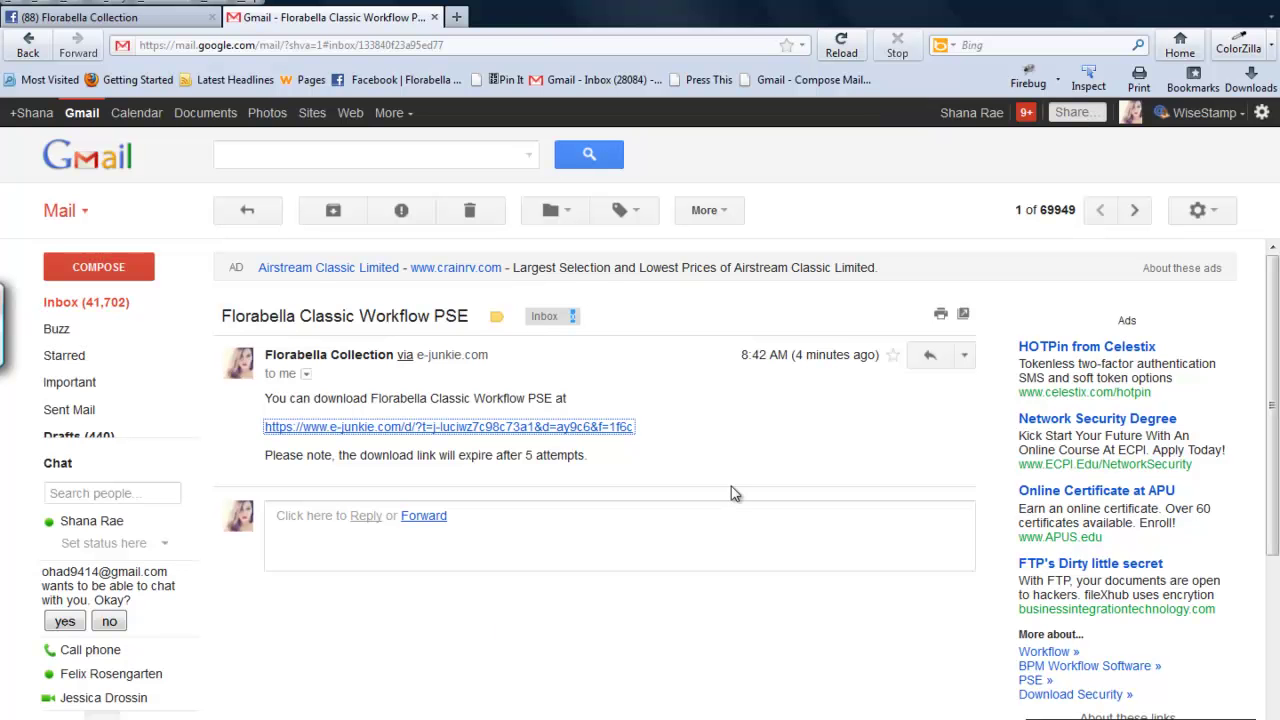
- Open the e-junkie download link in the Florabella Classic Workflow PSE purchase email
{"action": "left_click", "coordinate": [568, 432]}
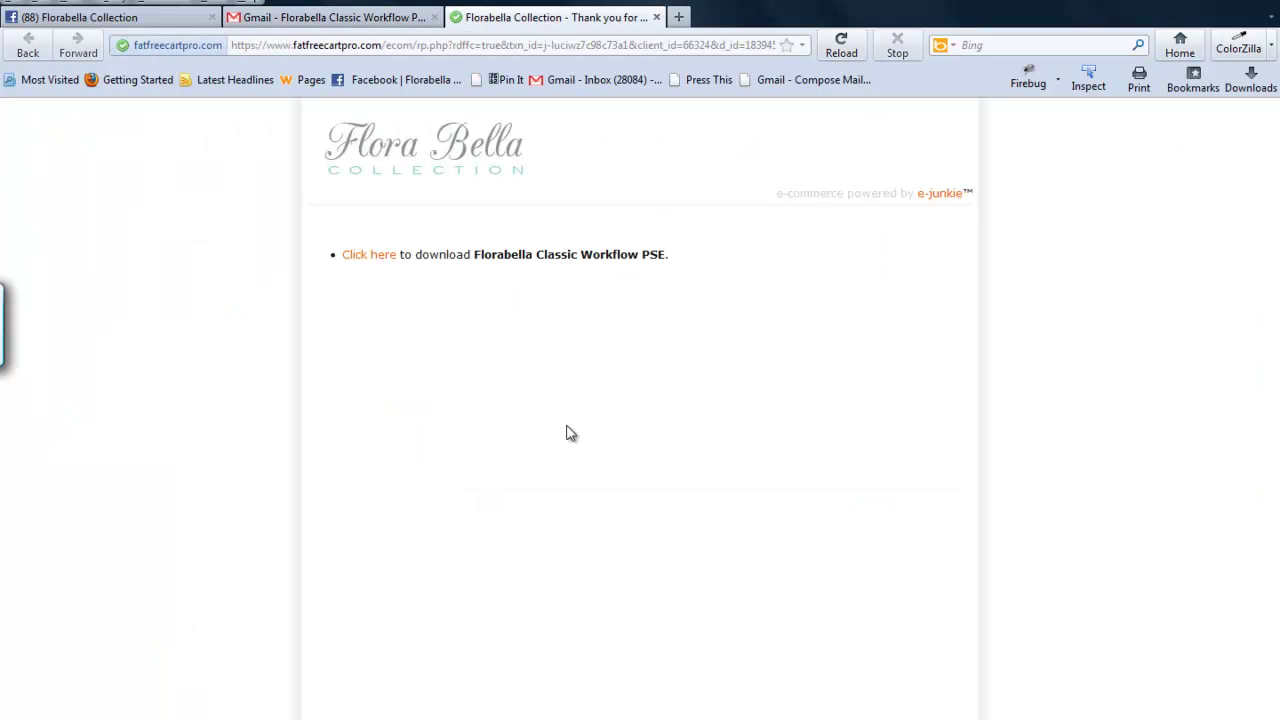
- Download florabella_classic_workflow_pse.zip (2.87 MB) with Firefox's Save File option into Downloads
{"action": "left_click", "coordinate": [378, 262]}
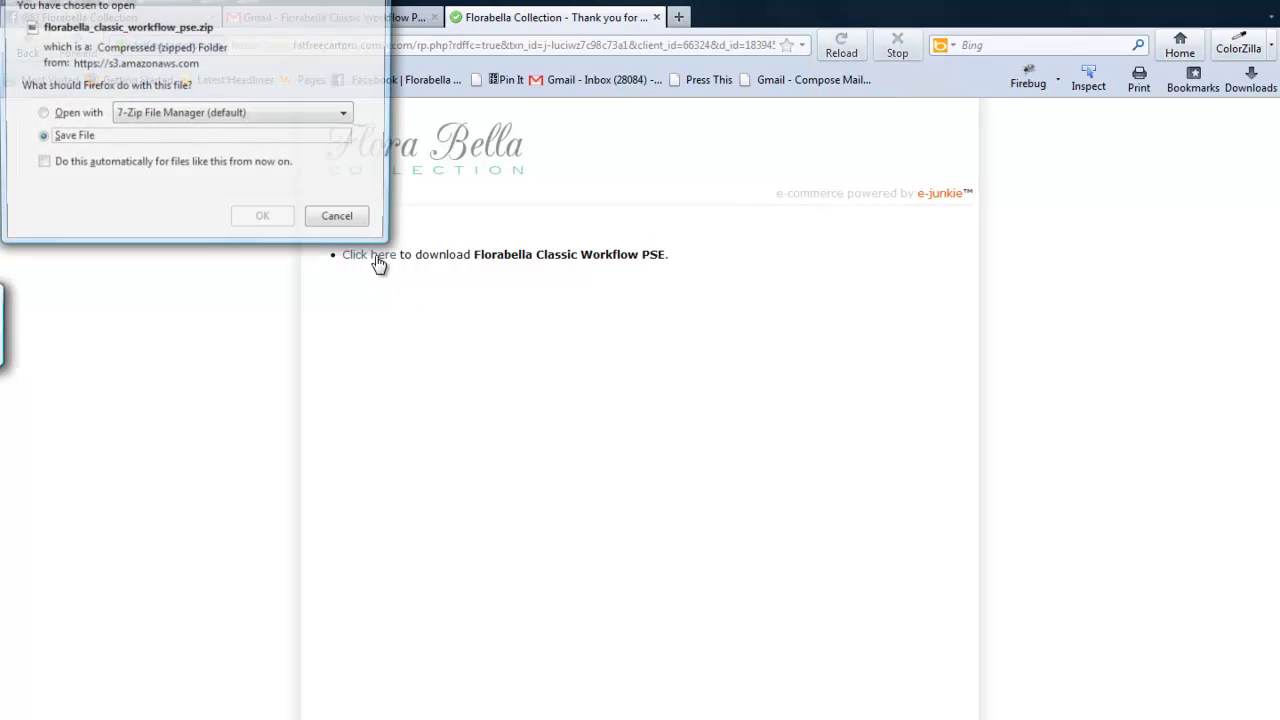
{"action": "left_click", "coordinate": [266, 219]}
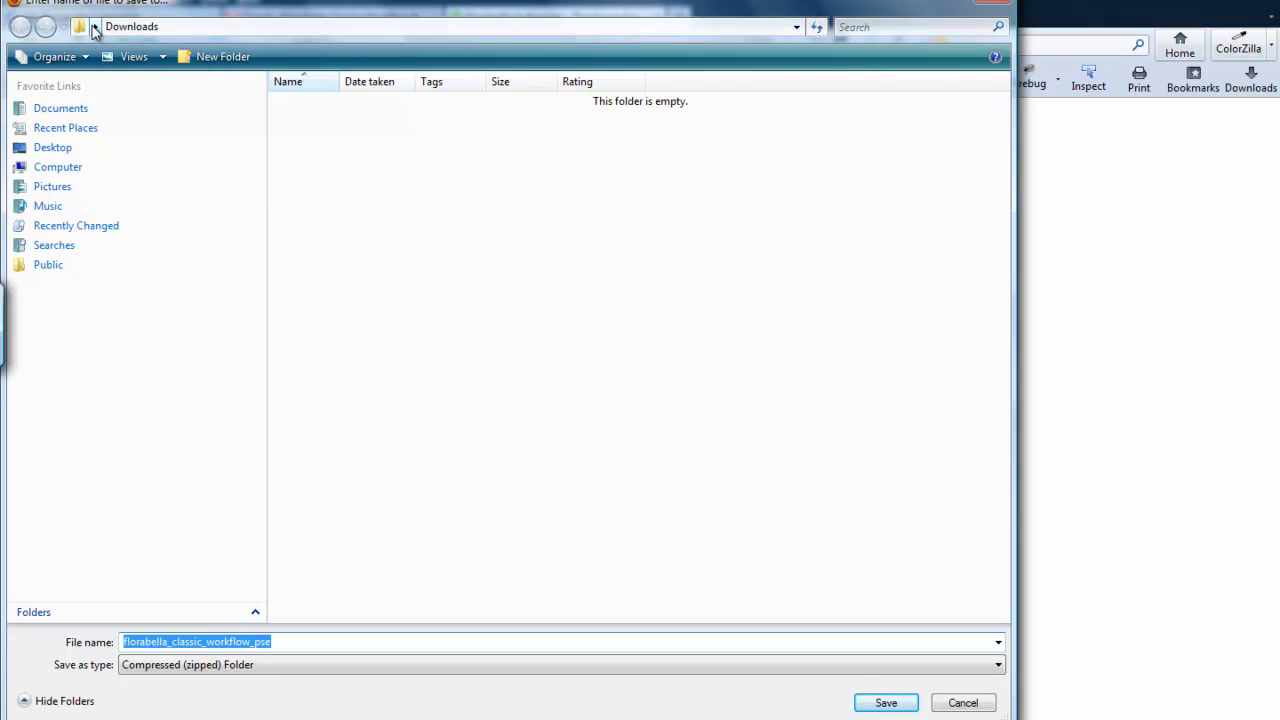
{"action": "left_click", "coordinate": [893, 705]}
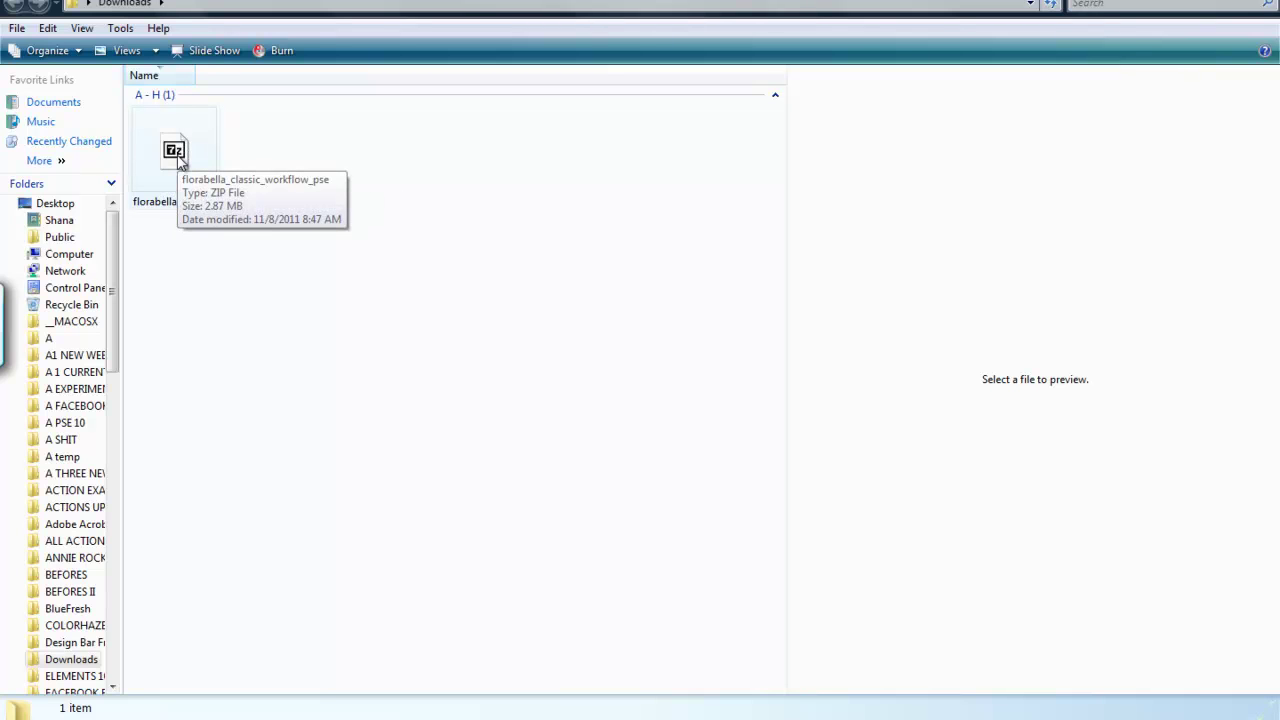
- Bring up the Open With program list for florabella_classic_workflow_pse.zip in Downloads
{"action": "right_click", "coordinate": [179, 160]}
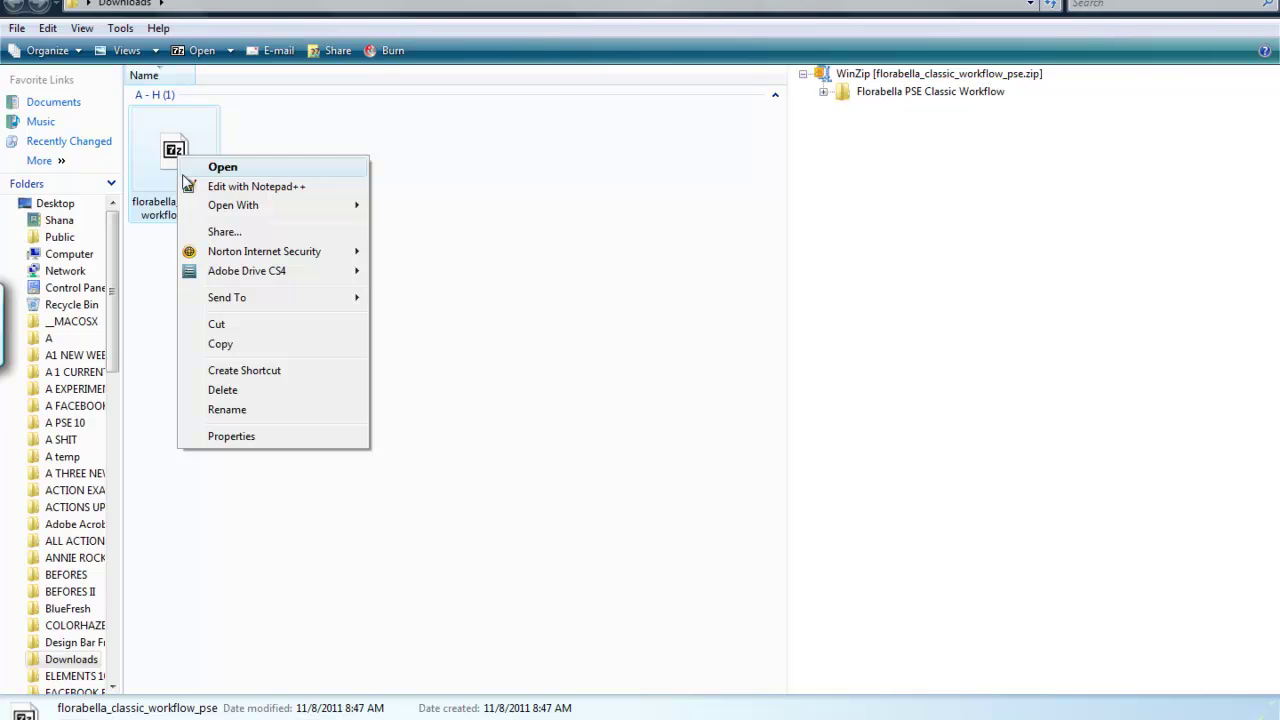
{"action": "mouse_move", "coordinate": [248, 205]}
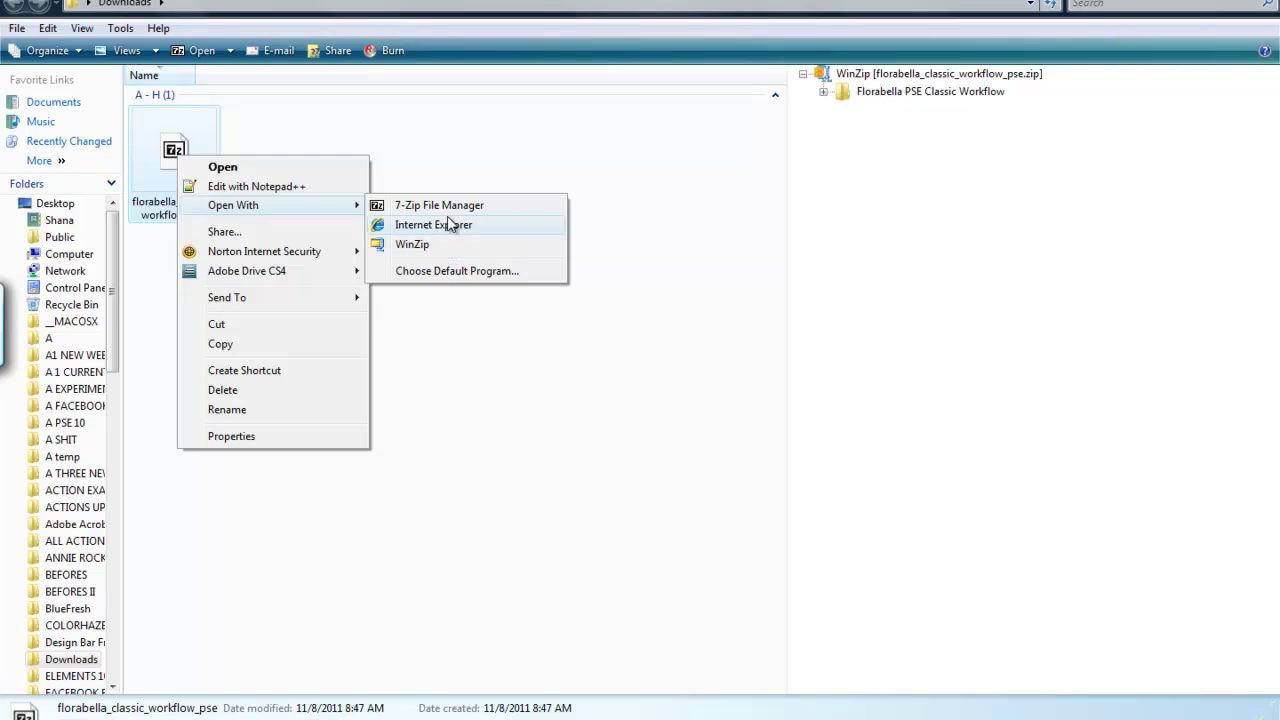
- Extract the Florabella PSE Classic Workflow folder (3.58 MB) into Downloads with 7-Zip, then close 7-Zip
{"action": "left_click", "coordinate": [453, 209]}
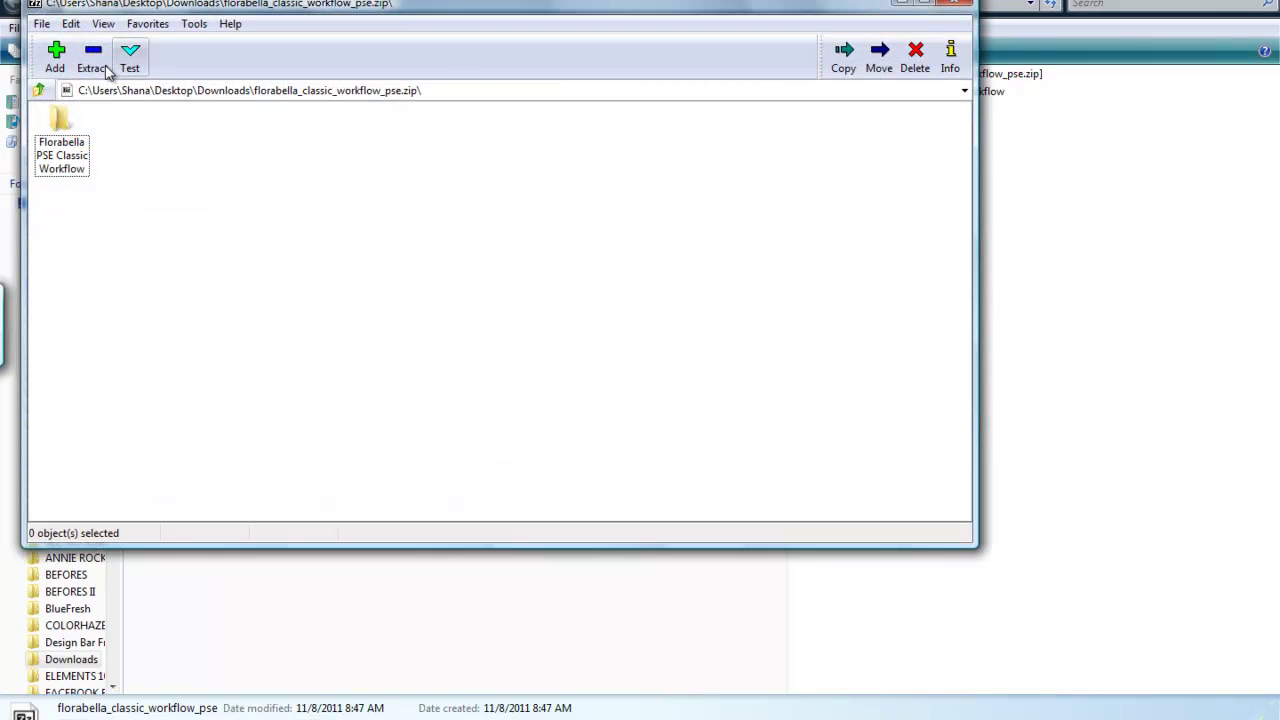
{"action": "left_click", "coordinate": [93, 60]}
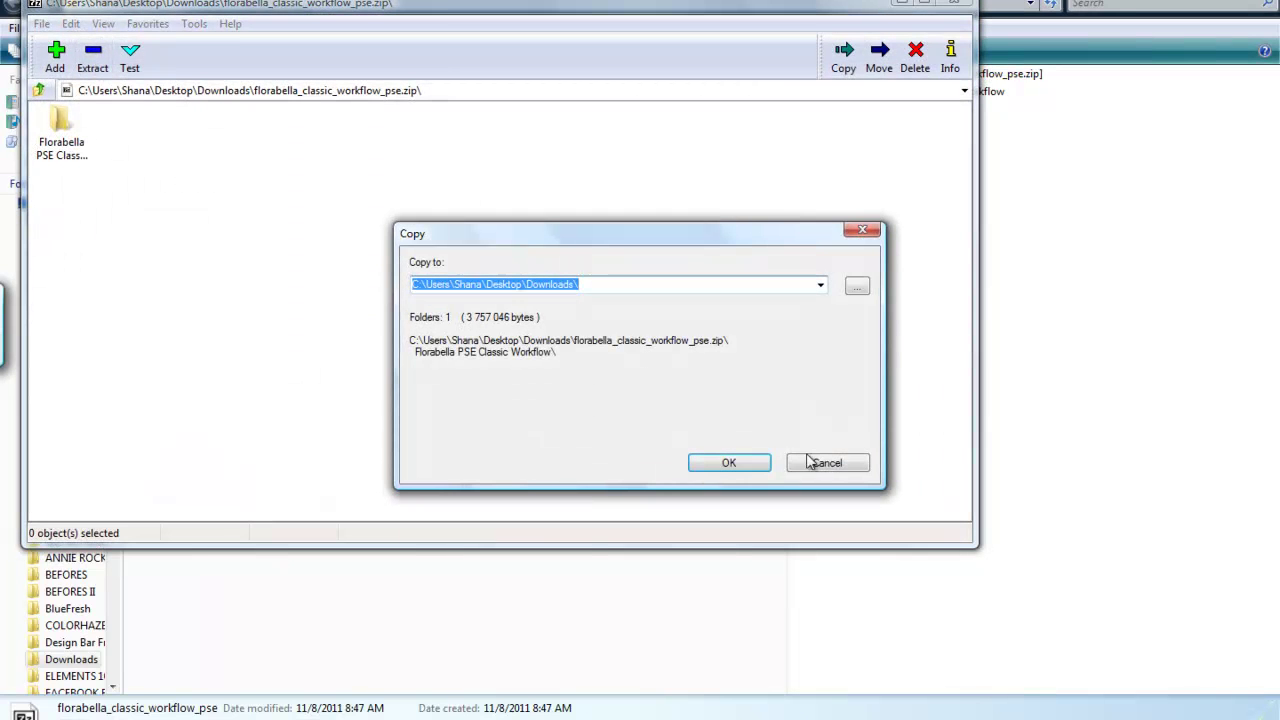
{"action": "left_click", "coordinate": [730, 464]}
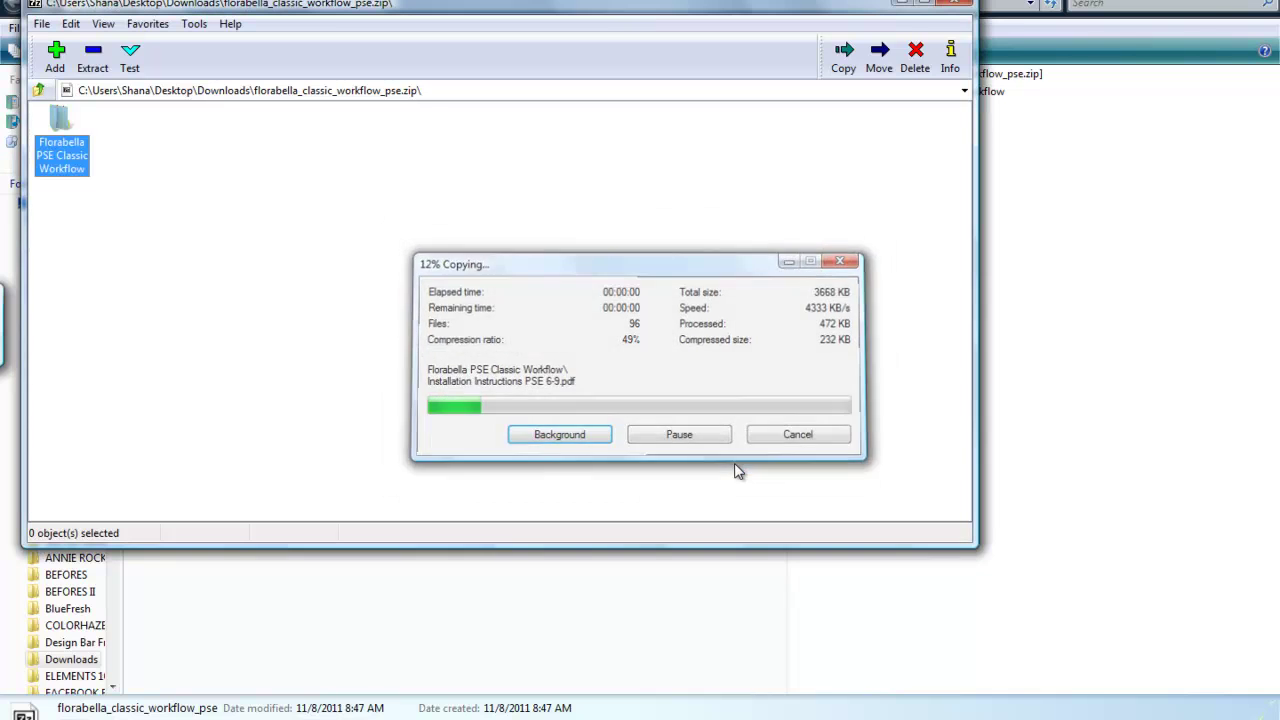
{"action": "key", "text": "alt+F4"}
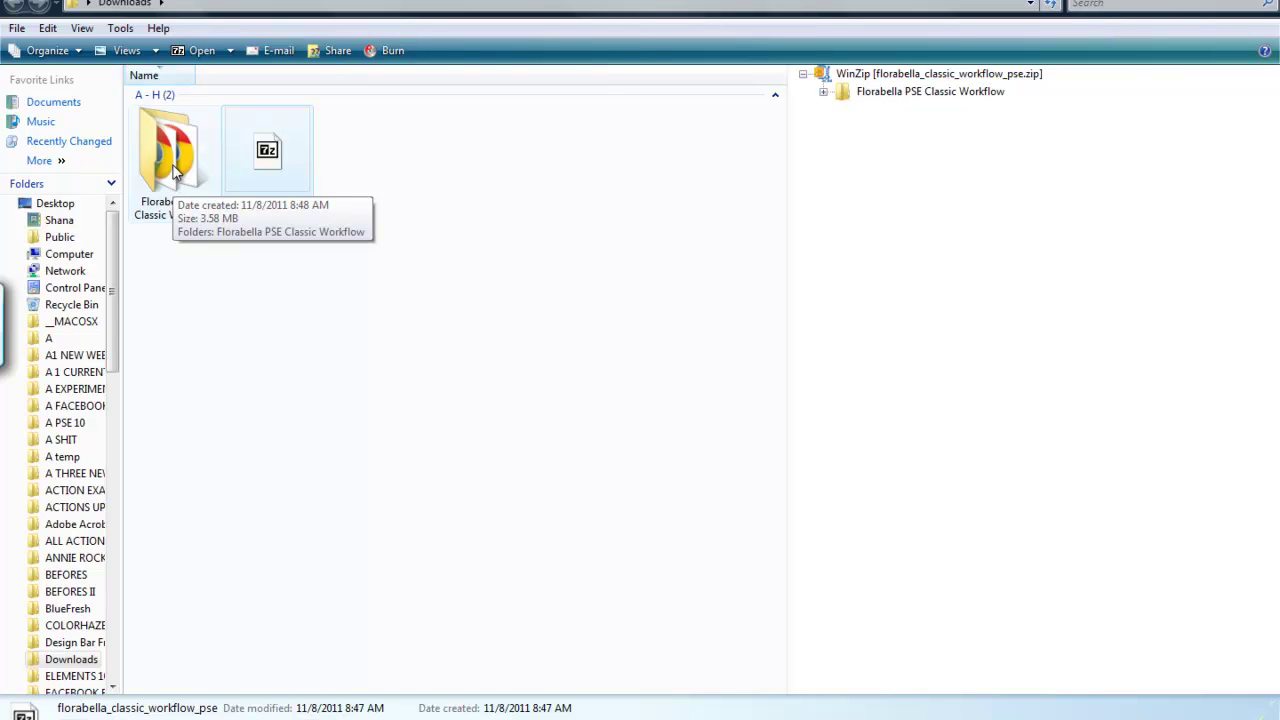
- Open the Florabella PSE Classic Workflow folder, then its Florabella Classic Workflow PSE 9+ subfolder
{"action": "double_click", "coordinate": [172, 172]}
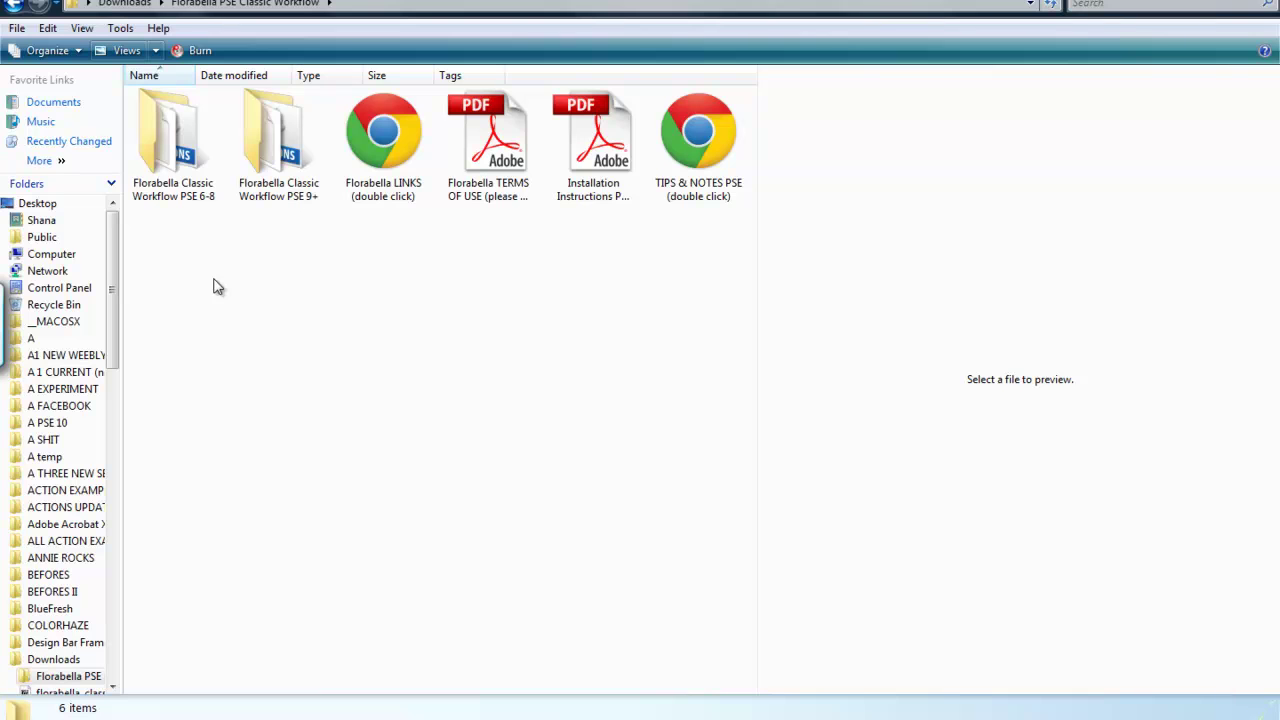
{"action": "double_click", "coordinate": [295, 160]}
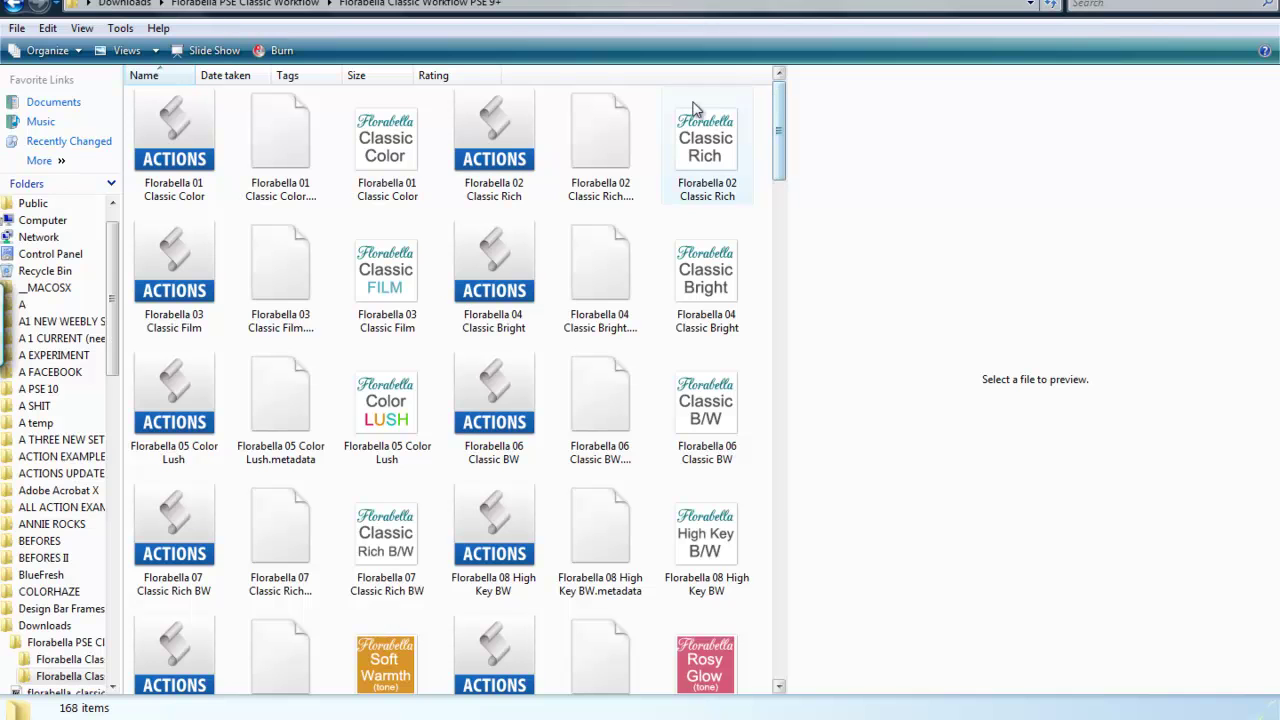
- Select all 168 files from Florabella 01 Classic Color to the last one and copy them
{"action": "right_click", "coordinate": [647, 221]}
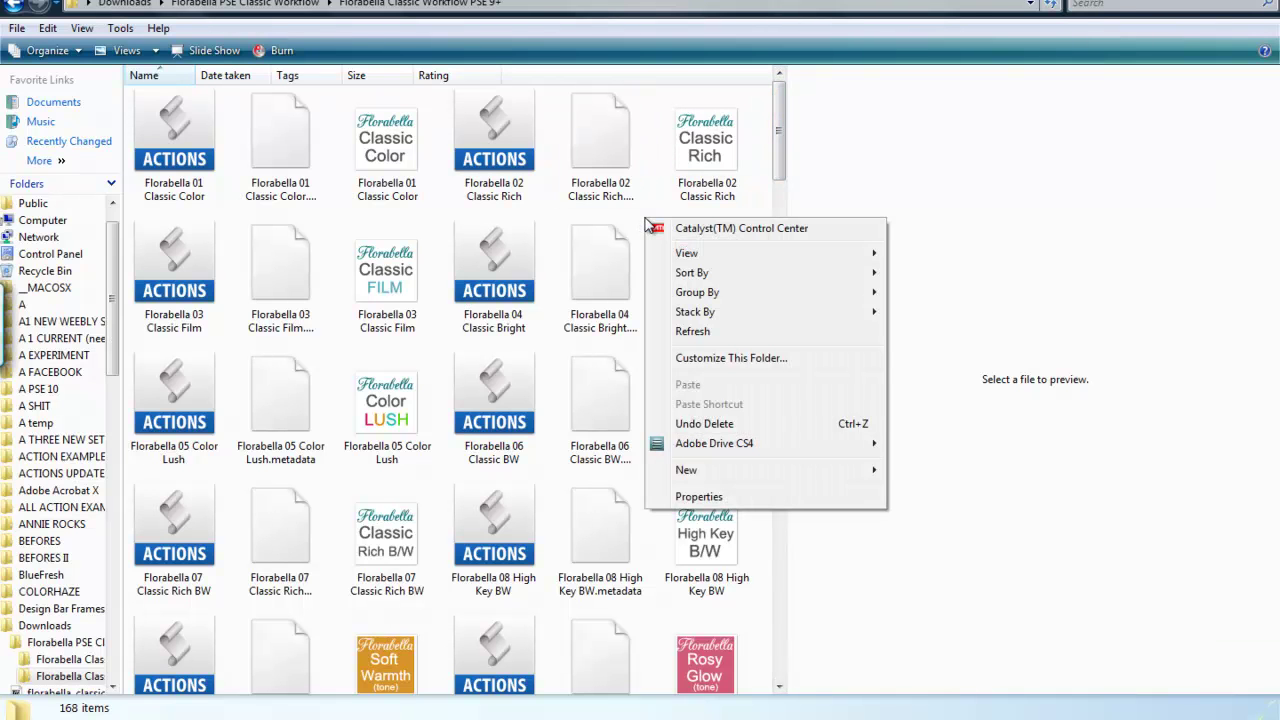
{"action": "left_click", "coordinate": [170, 140]}
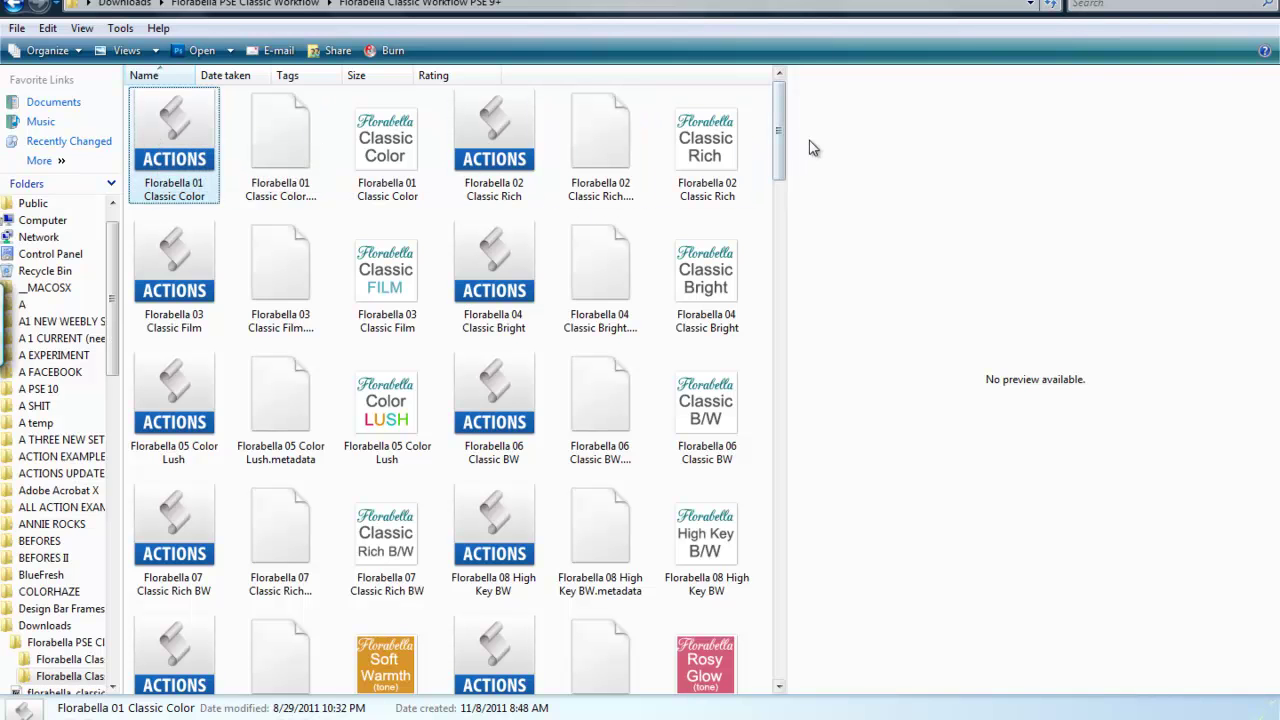
{"action": "left_click_drag", "start_coordinate": [780, 150], "coordinate": [742, 664]}
{"action": "left_click", "coordinate": [720, 645], "text": "shift"}
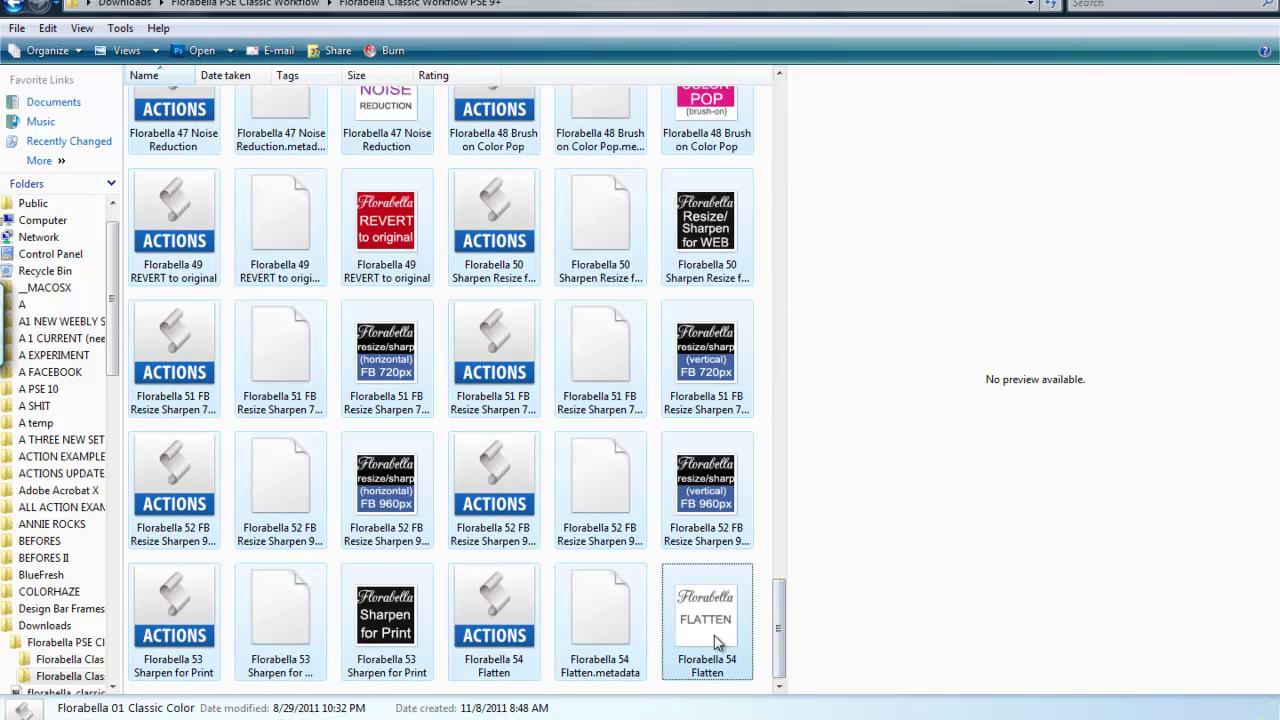
{"action": "right_click", "coordinate": [592, 340]}
{"action": "left_click", "coordinate": [652, 497]}
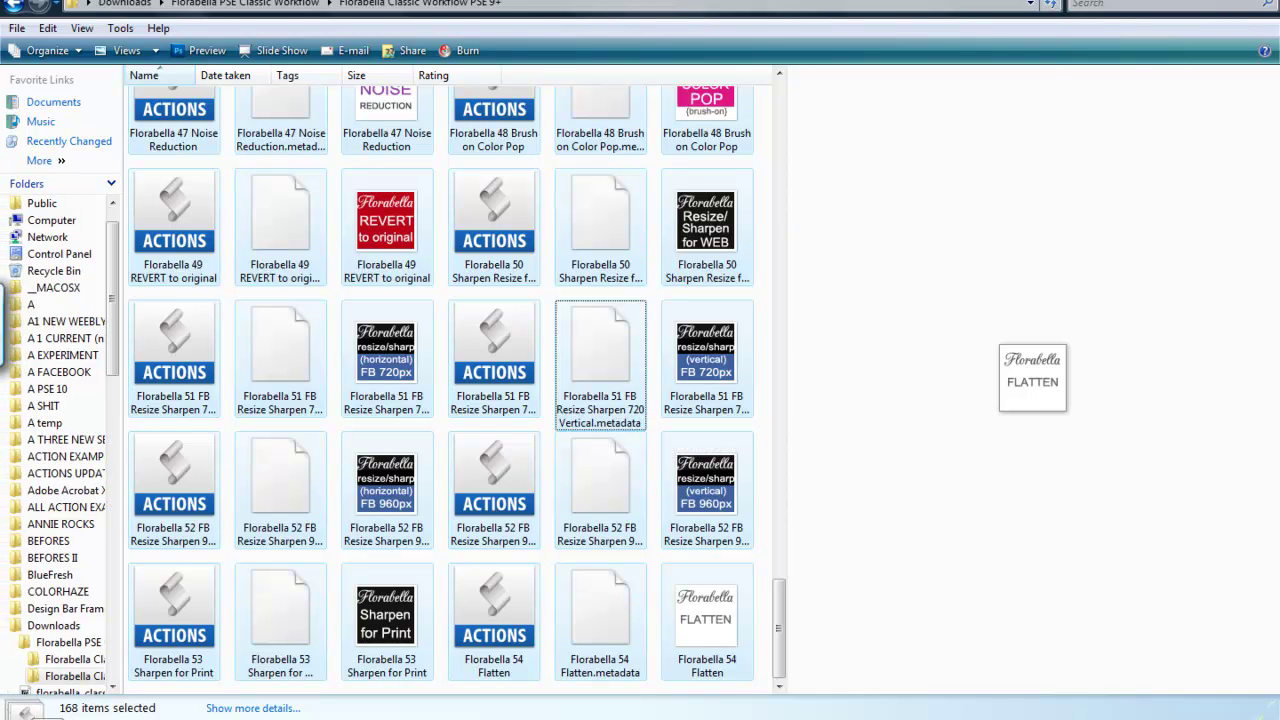
- Open the OS (C:) drive from Start > Computer and maximize its window
{"action": "key", "text": "super"}
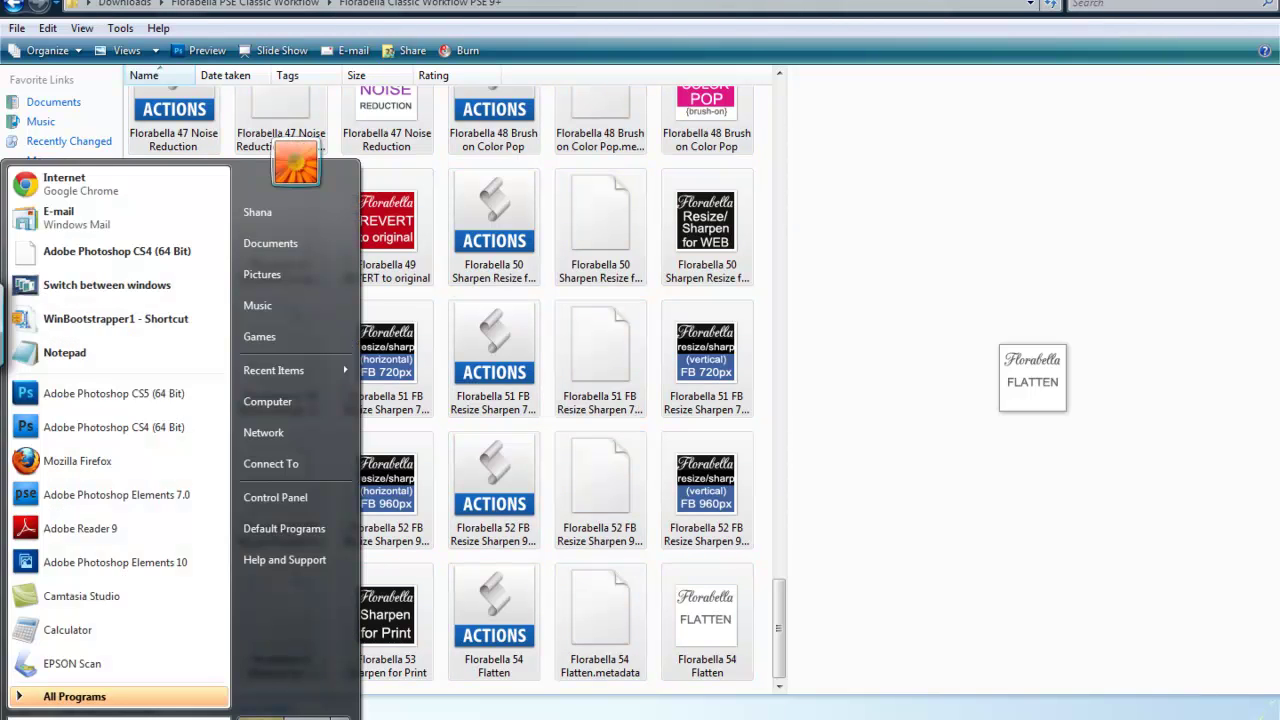
{"action": "left_click", "coordinate": [318, 400]}
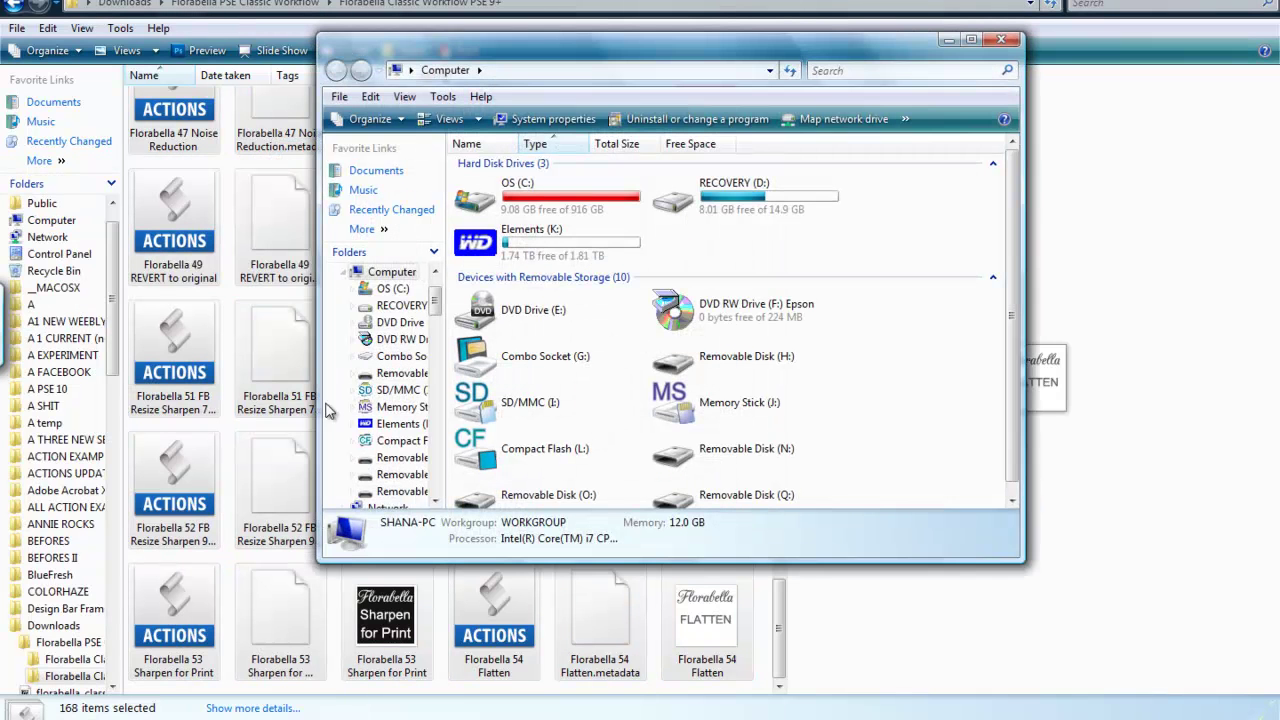
{"action": "double_click", "coordinate": [567, 207]}
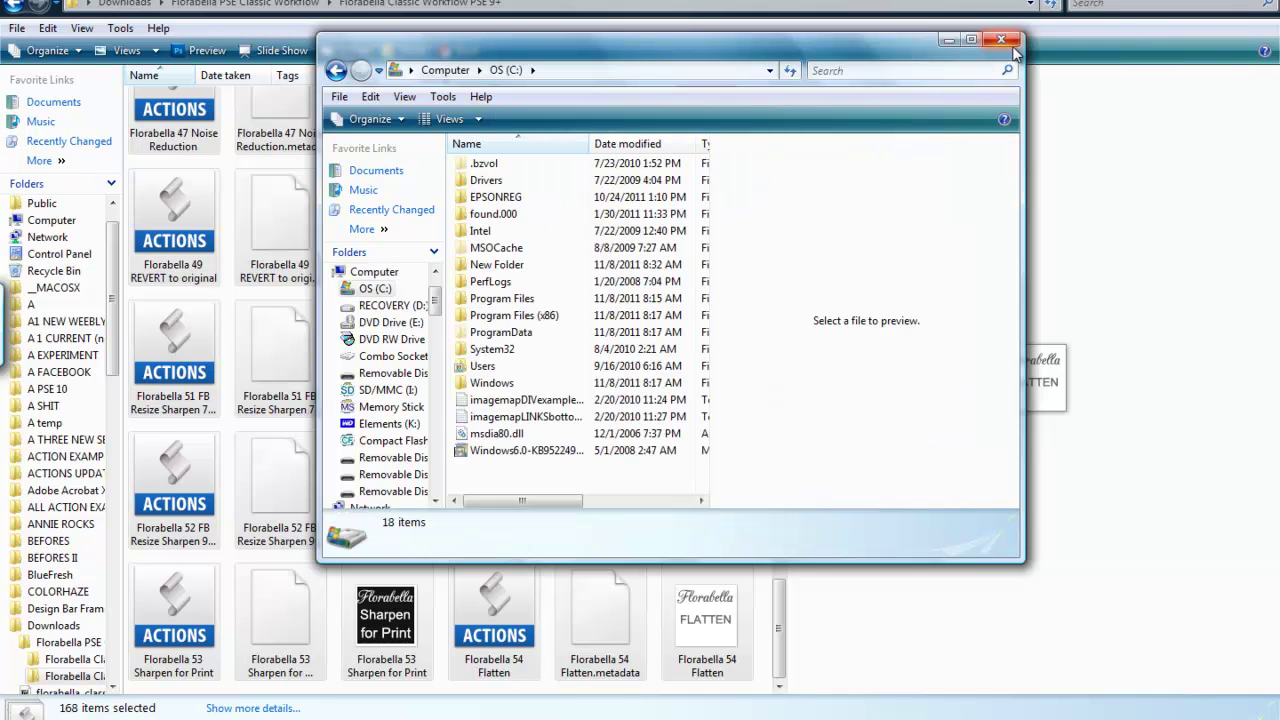
{"action": "left_click", "coordinate": [971, 40]}
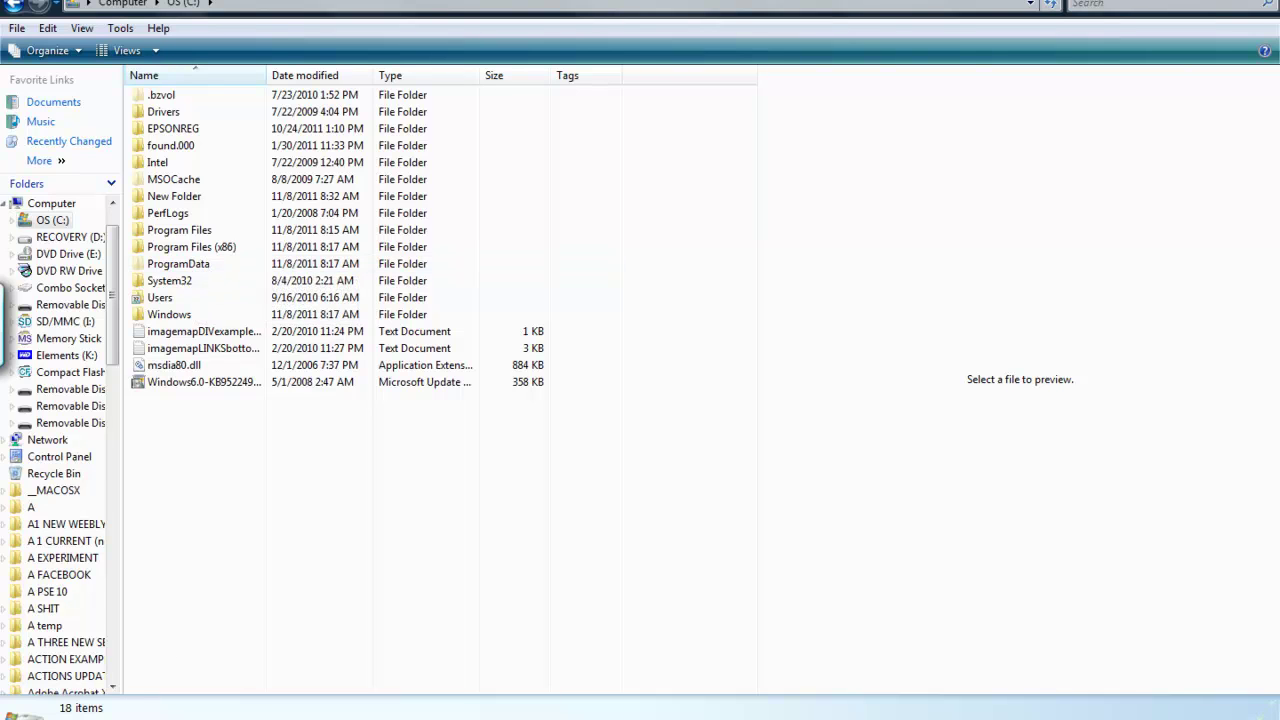
- Enable 'Show hidden files and folders' in Folder Options' View settings and apply it
{"action": "key", "text": "super"}
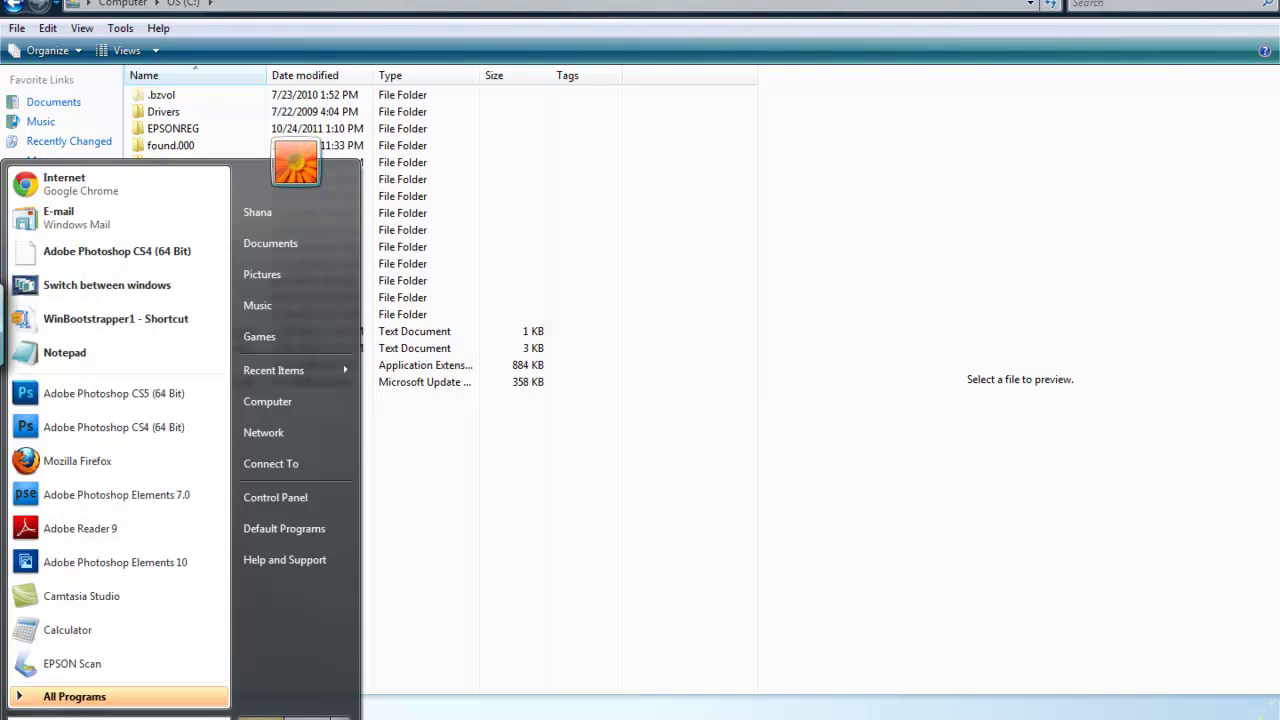
{"action": "type", "text": "r"}
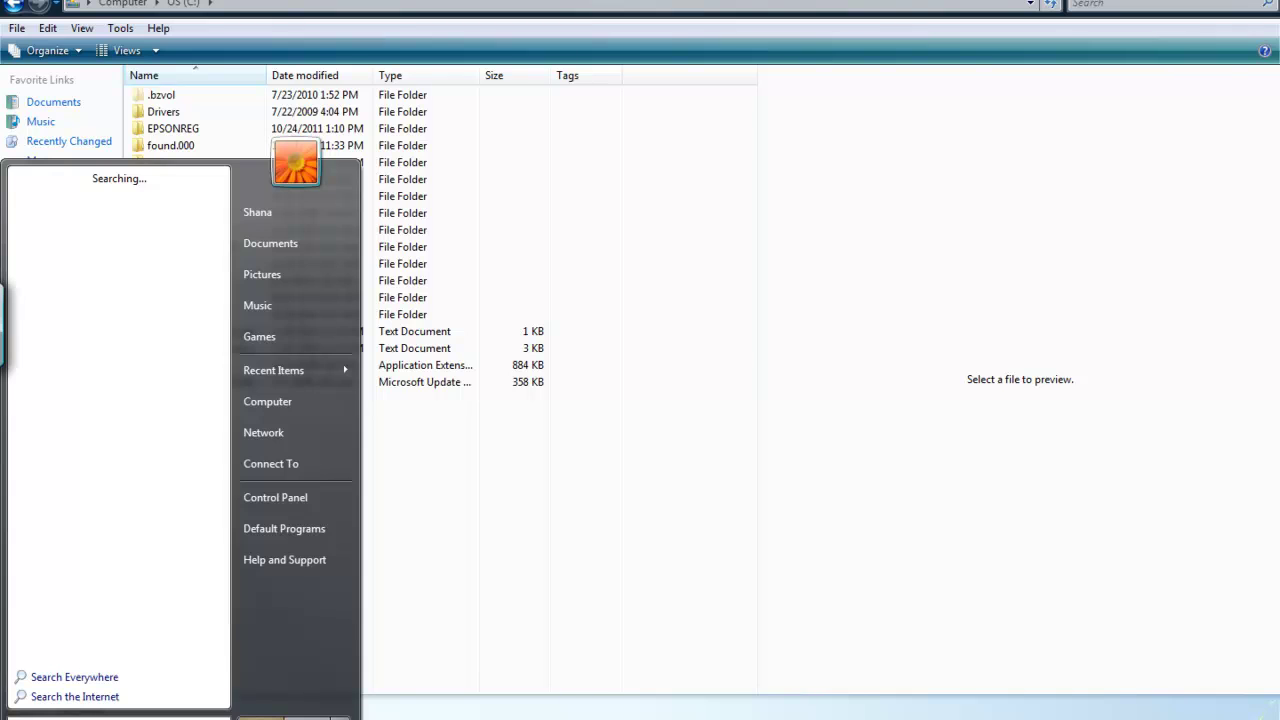
{"action": "key", "text": "Return"}
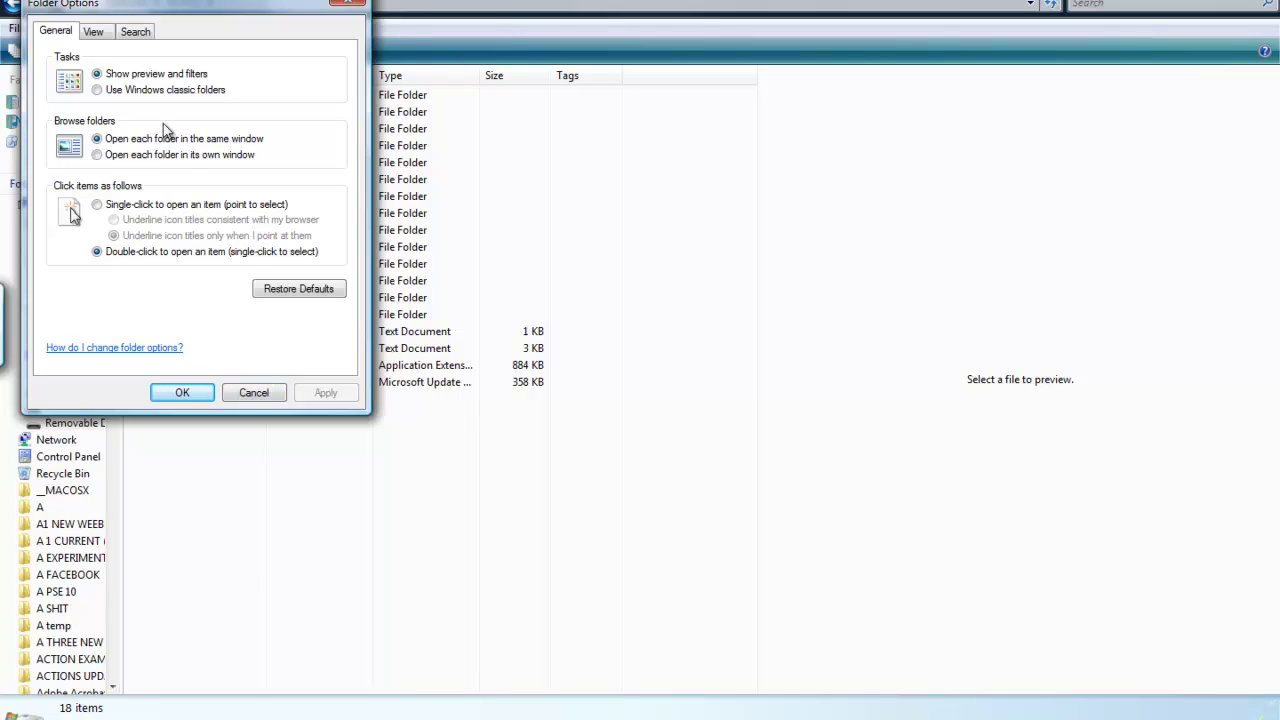
{"action": "left_click", "coordinate": [97, 32]}
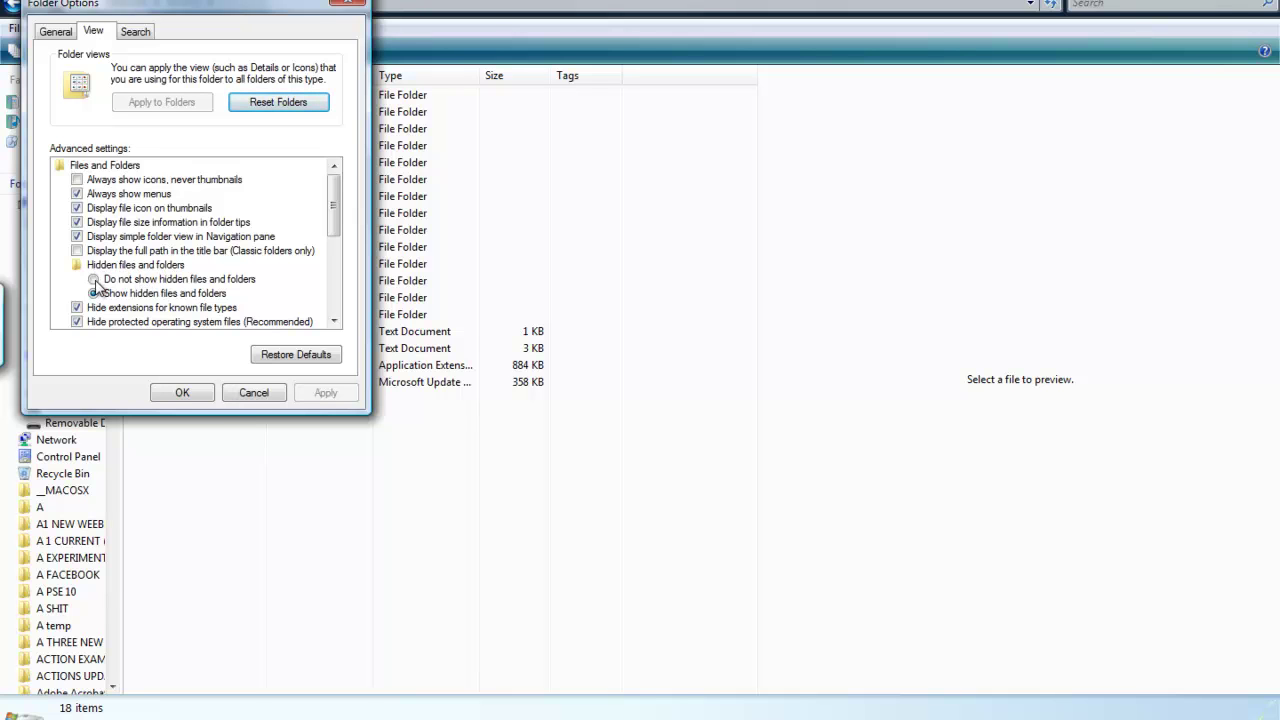
{"action": "left_click", "coordinate": [95, 294]}
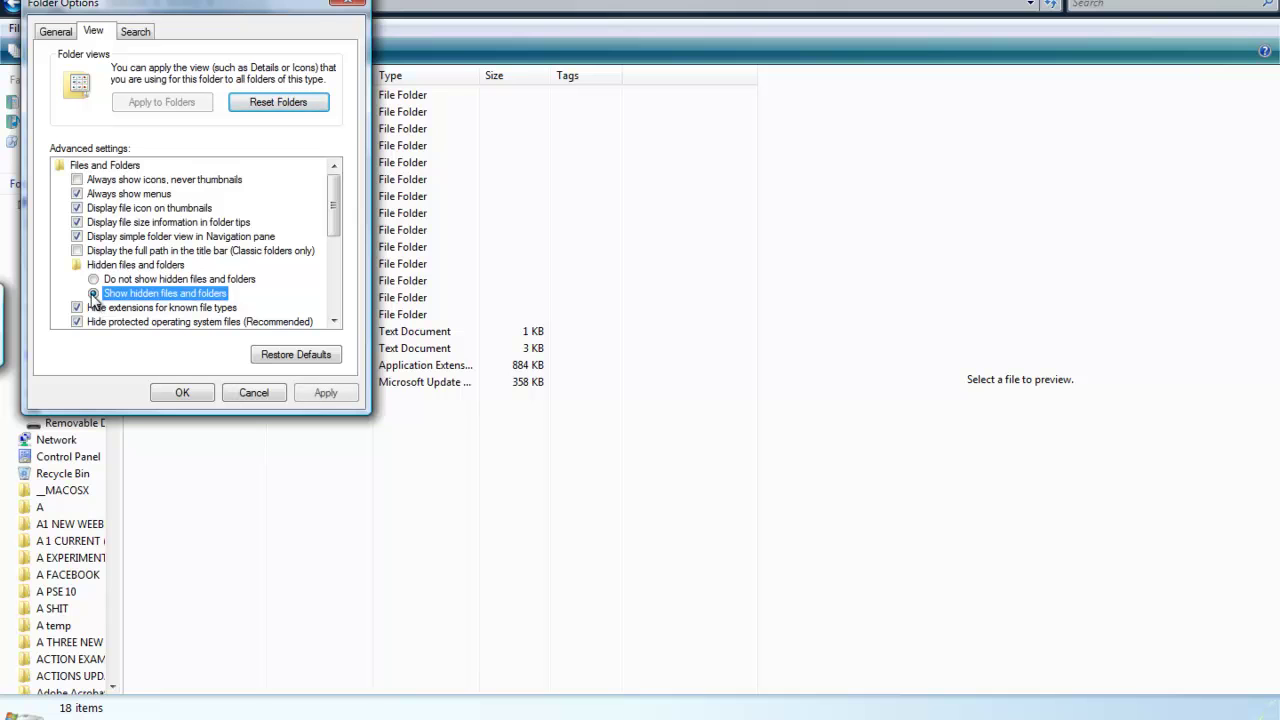
{"action": "left_click", "coordinate": [186, 393]}
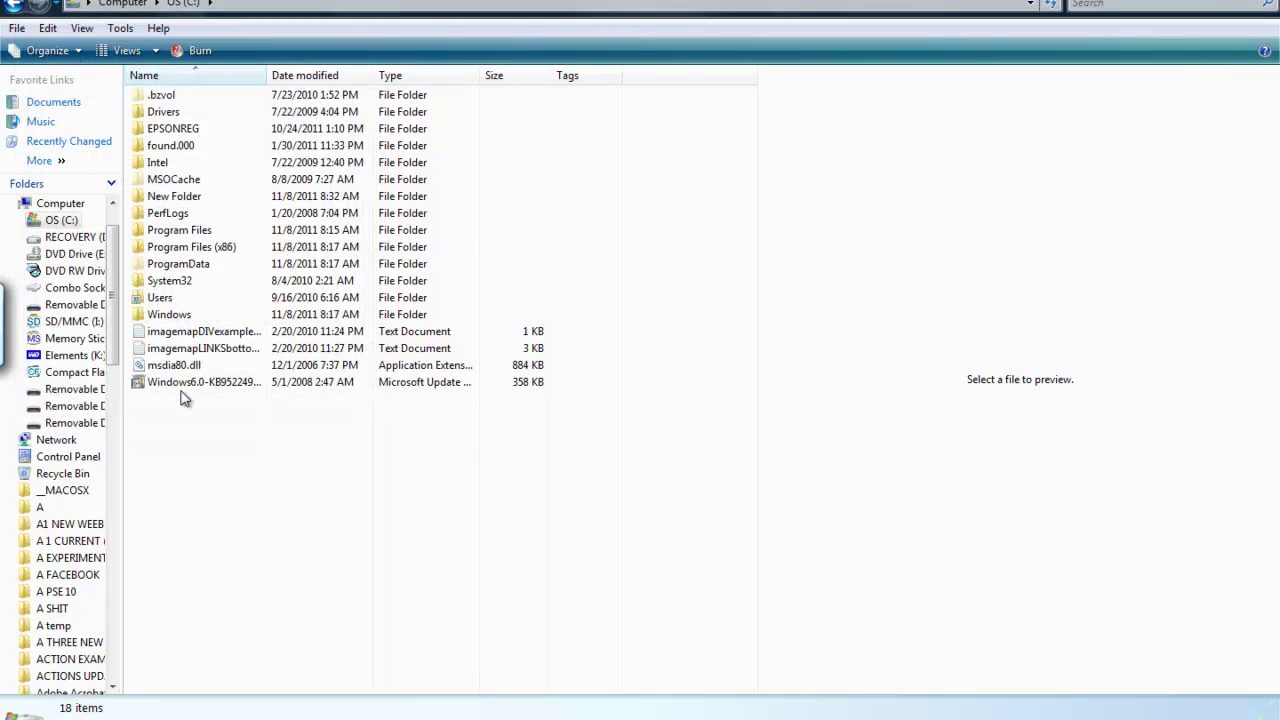
- Navigate to ProgramData > Adobe > Photoshop Elements > 10.0 > Photo Creations > photo effects
{"action": "double_click", "coordinate": [193, 268]}
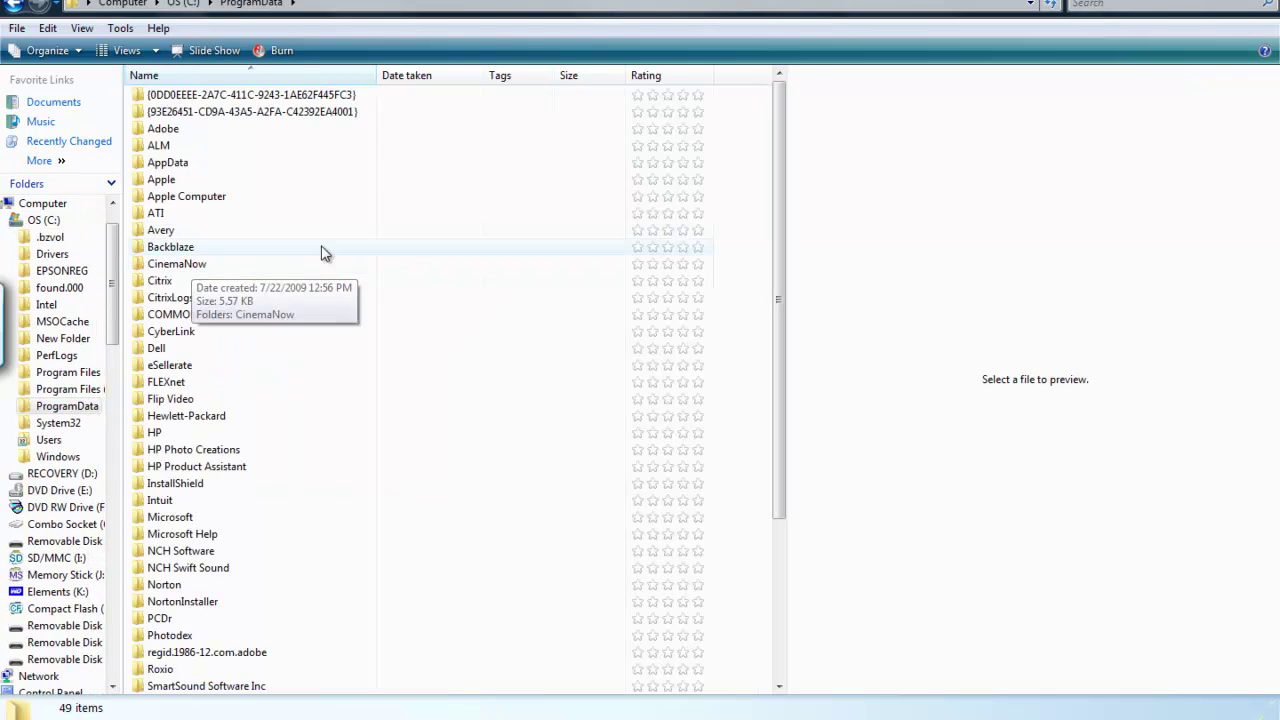
{"action": "double_click", "coordinate": [165, 129]}
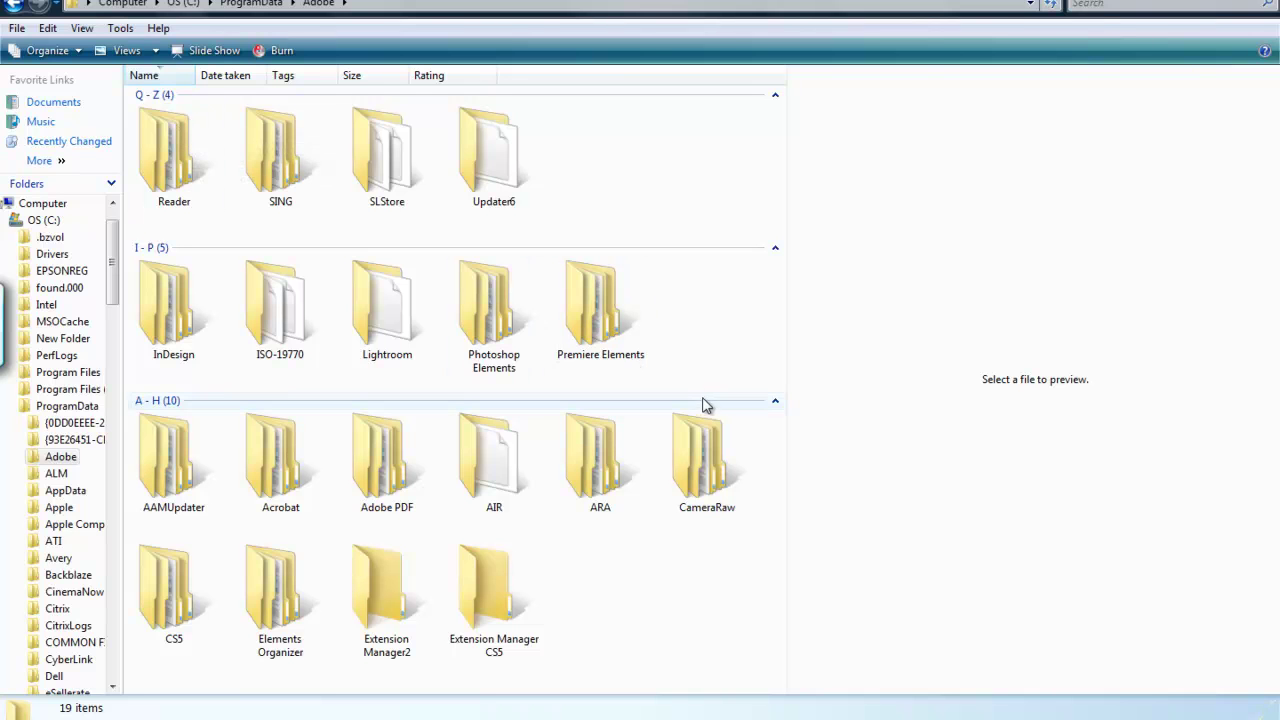
{"action": "double_click", "coordinate": [498, 319]}
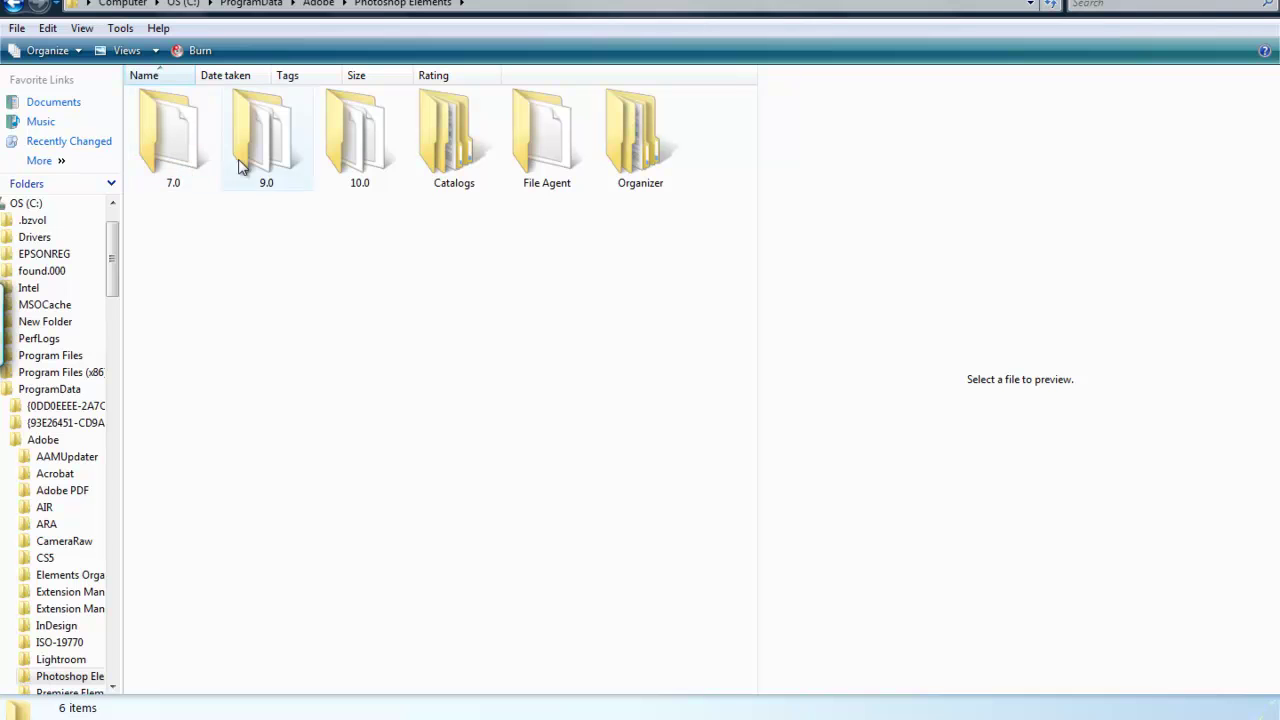
{"action": "mouse_move", "coordinate": [380, 166]}
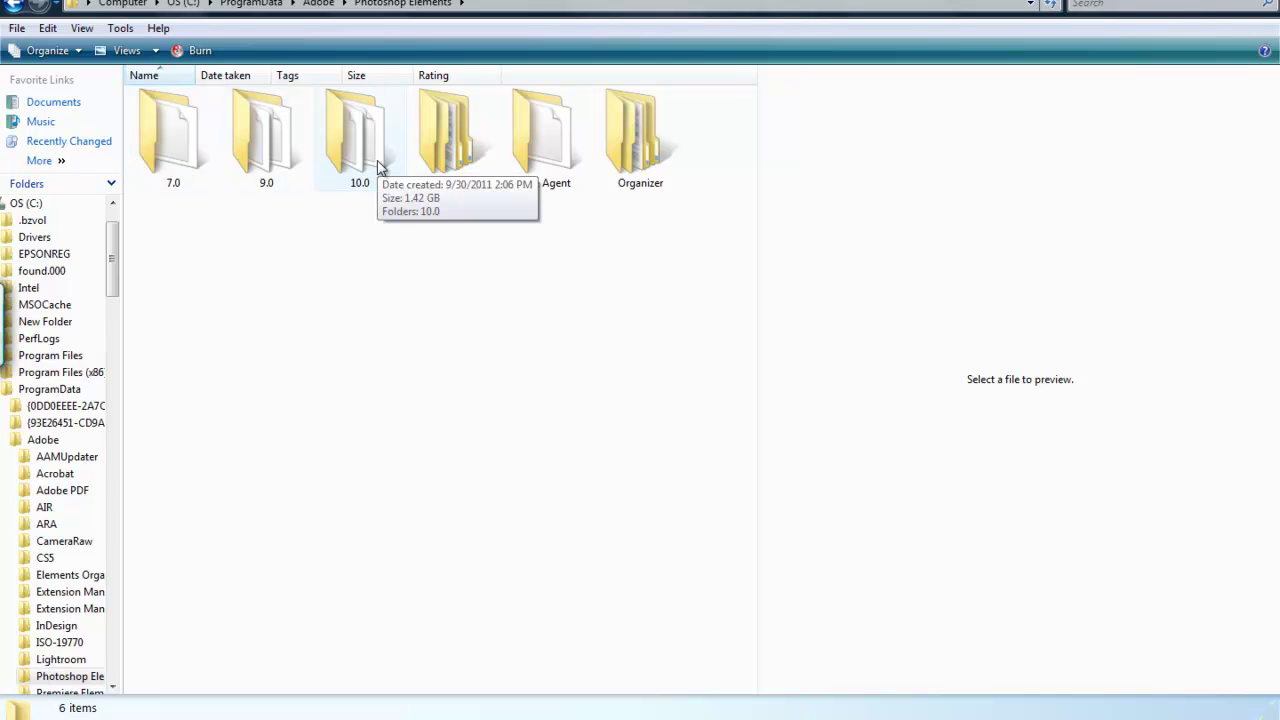
{"action": "double_click", "coordinate": [356, 150]}
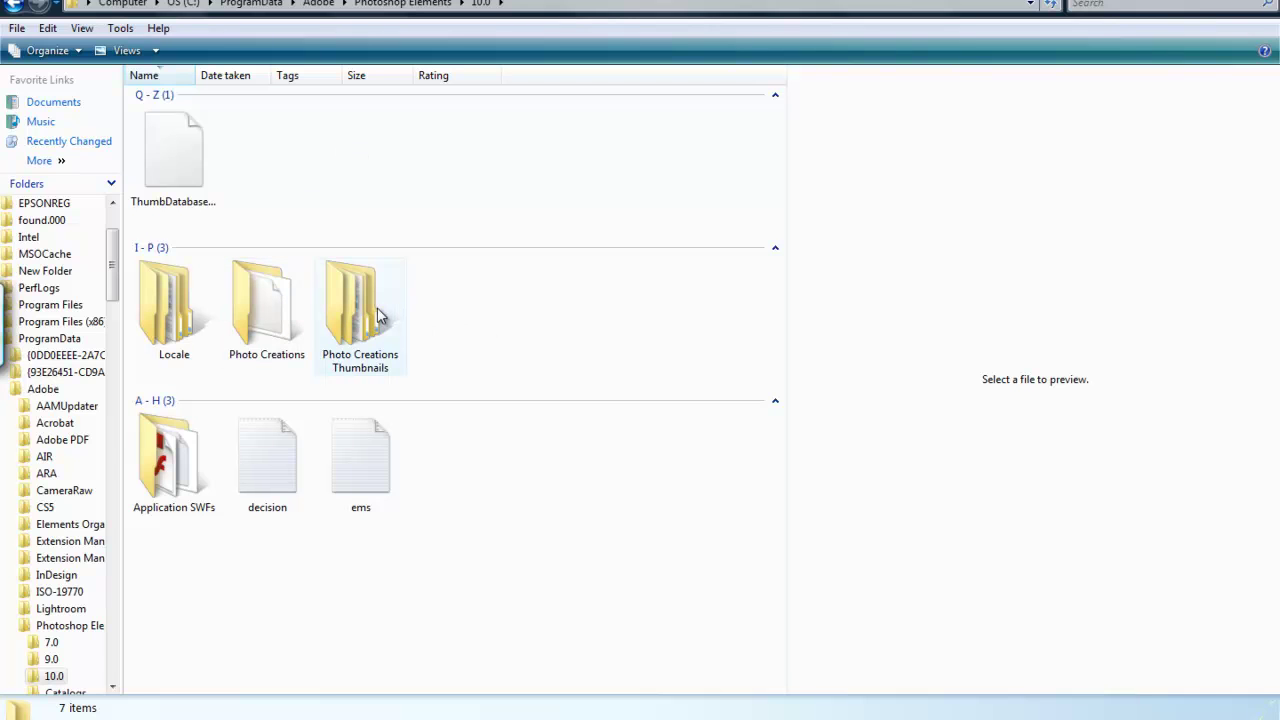
{"action": "double_click", "coordinate": [260, 305]}
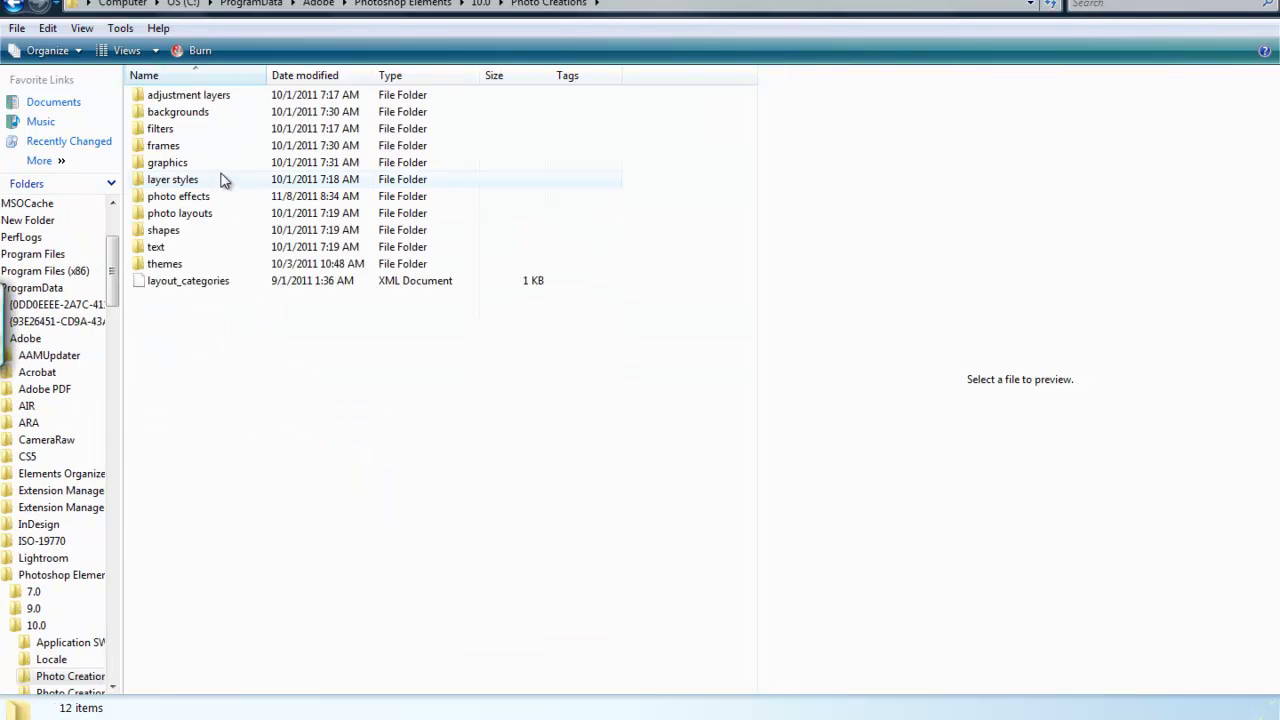
{"action": "double_click", "coordinate": [178, 196]}
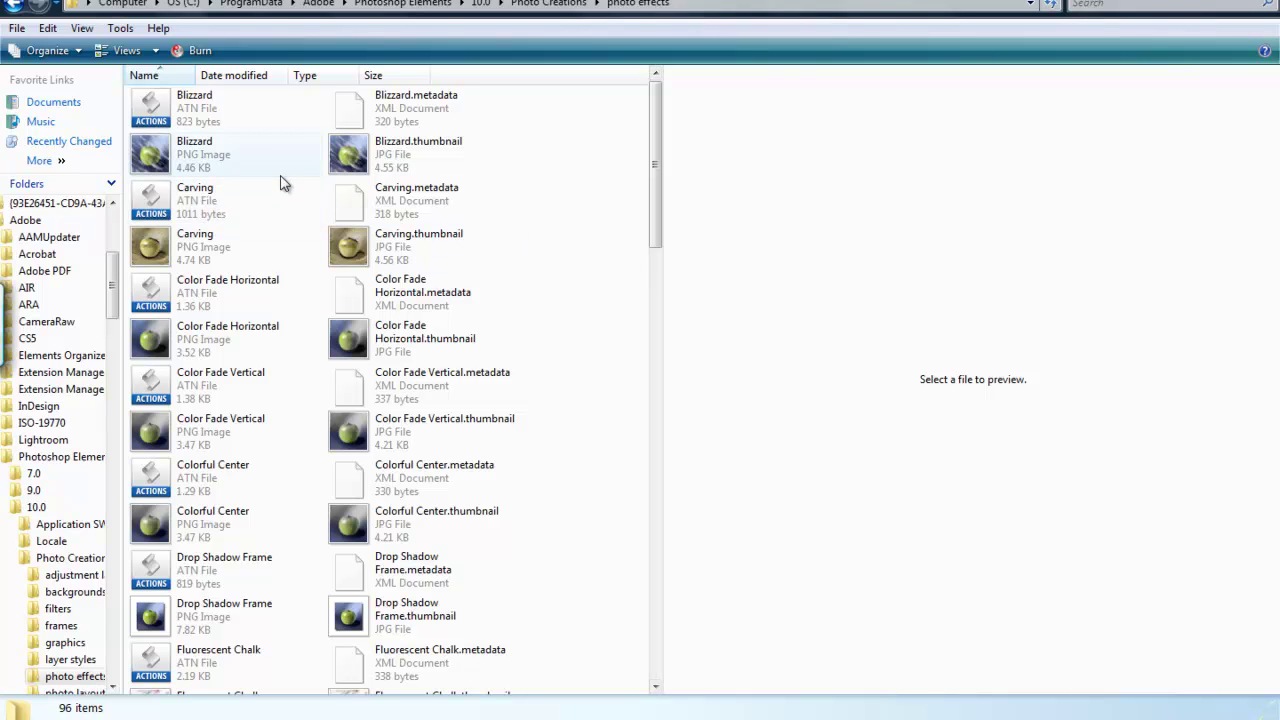
- Paste the copied Florabella action files into photo effects, bringing it to 264 items
{"action": "right_click", "coordinate": [542, 128]}
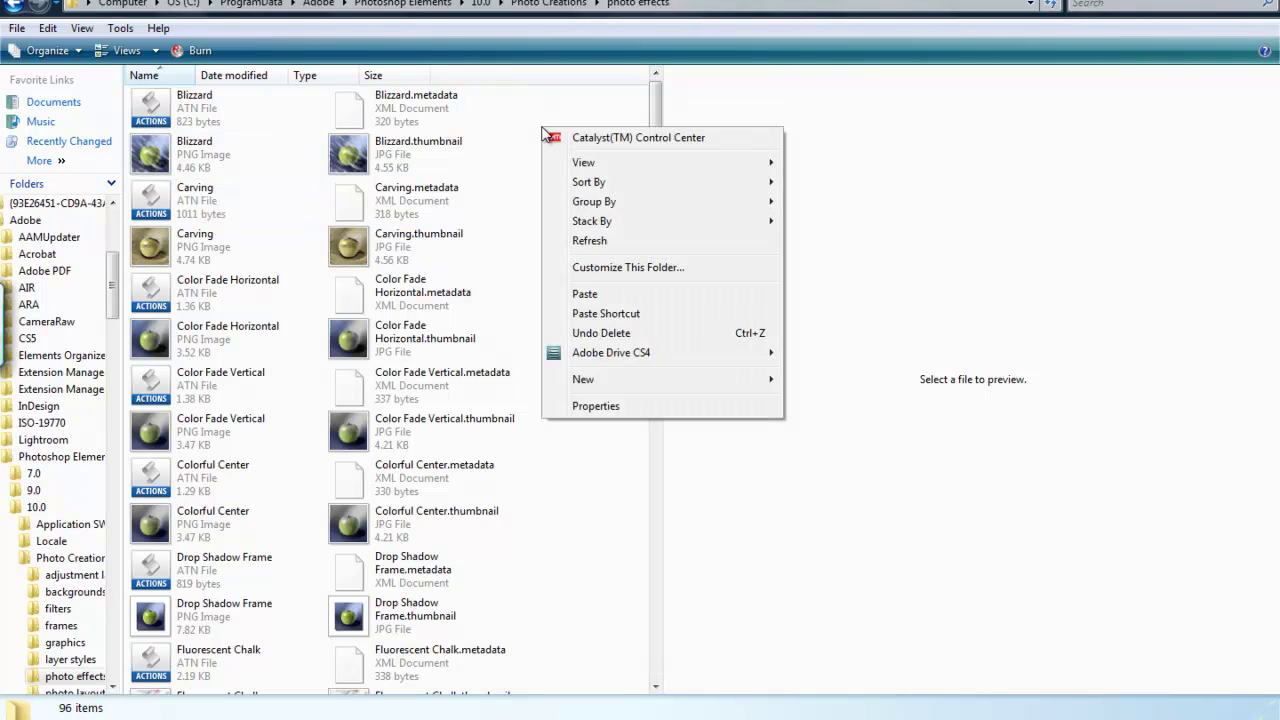
{"action": "left_click", "coordinate": [585, 294]}
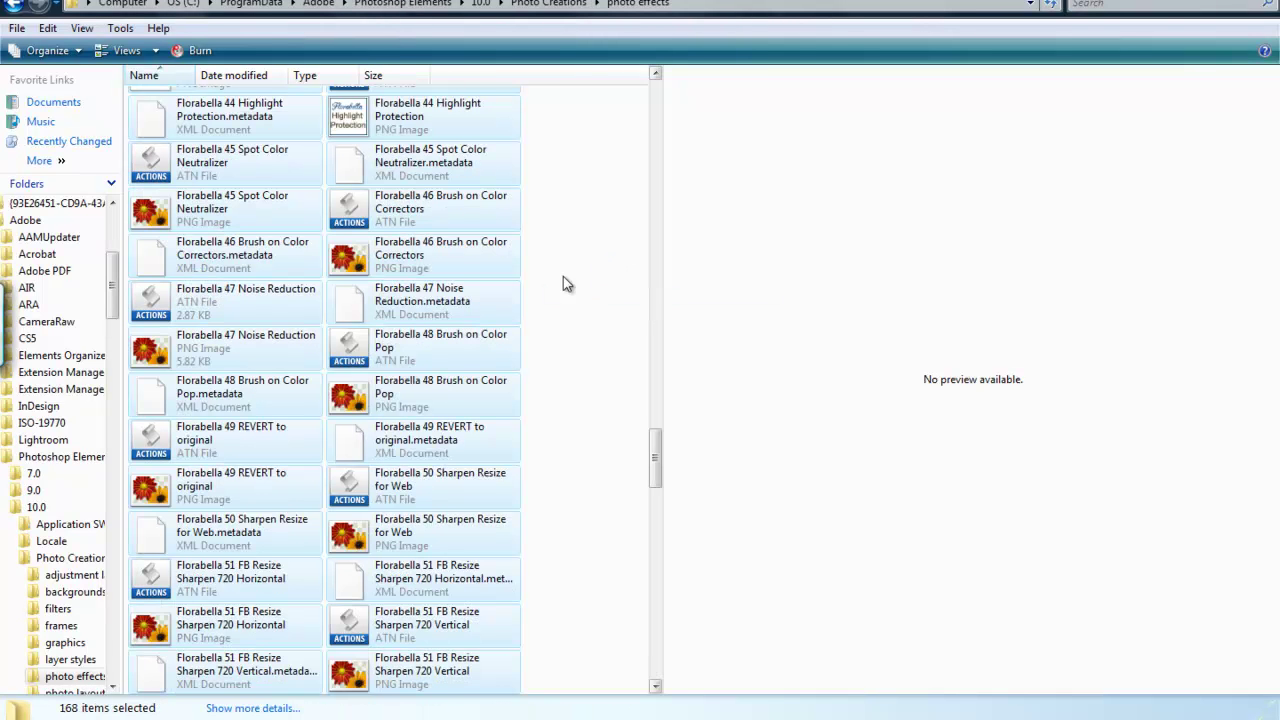
{"action": "left_click_drag", "start_coordinate": [656, 458], "coordinate": [591, 418]}
{"action": "left_click", "coordinate": [591, 418]}
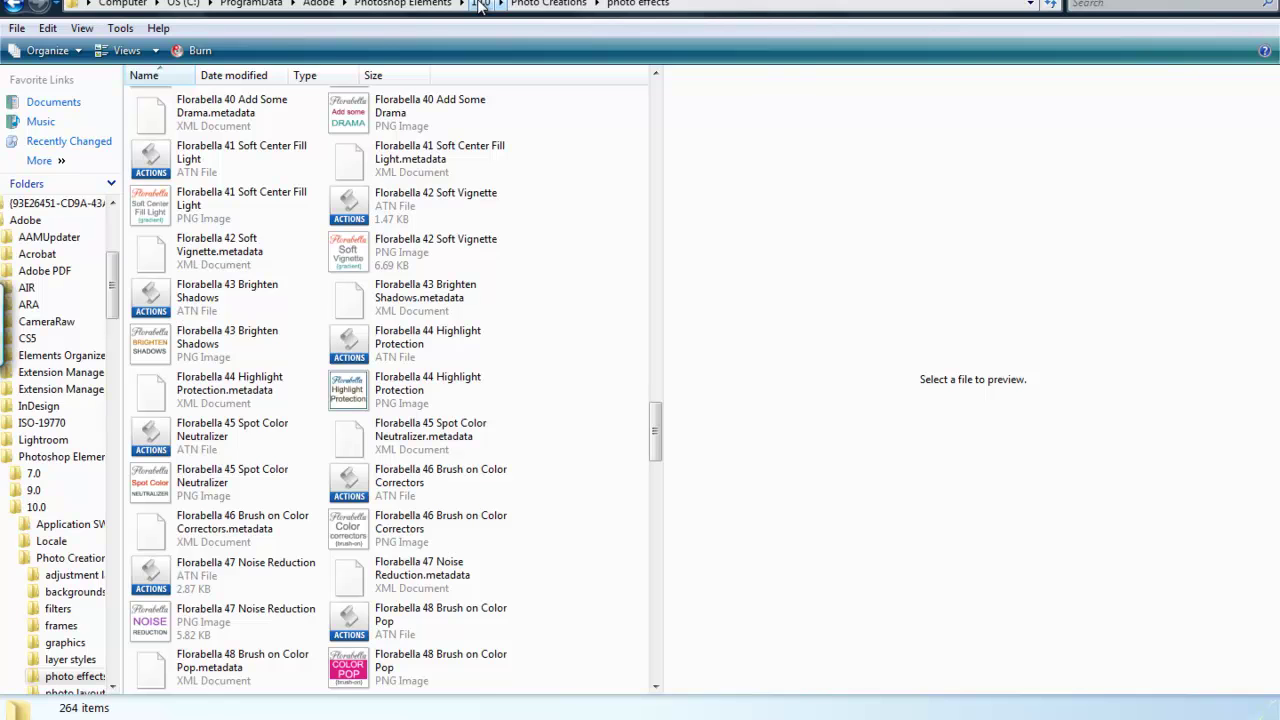
- Go back to the 10.0 folder and open Locale > en_us
{"action": "left_click", "coordinate": [481, 4]}
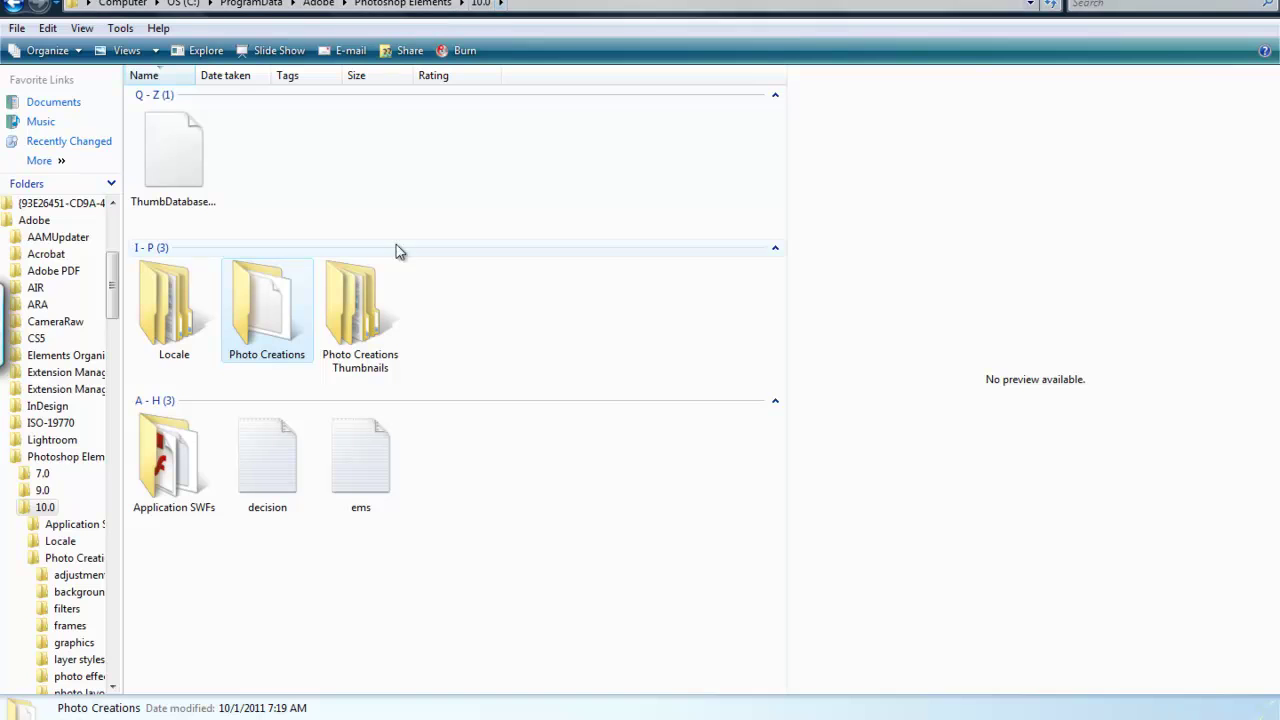
{"action": "double_click", "coordinate": [166, 305]}
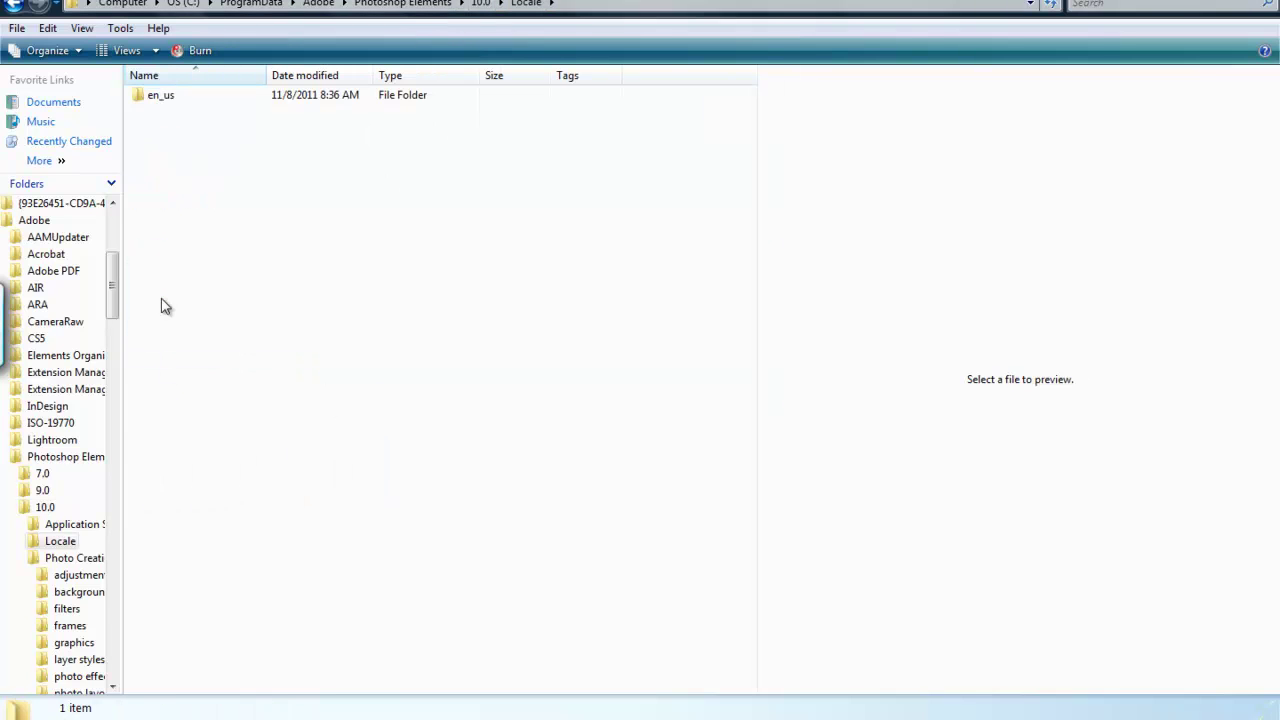
{"action": "double_click", "coordinate": [162, 96]}
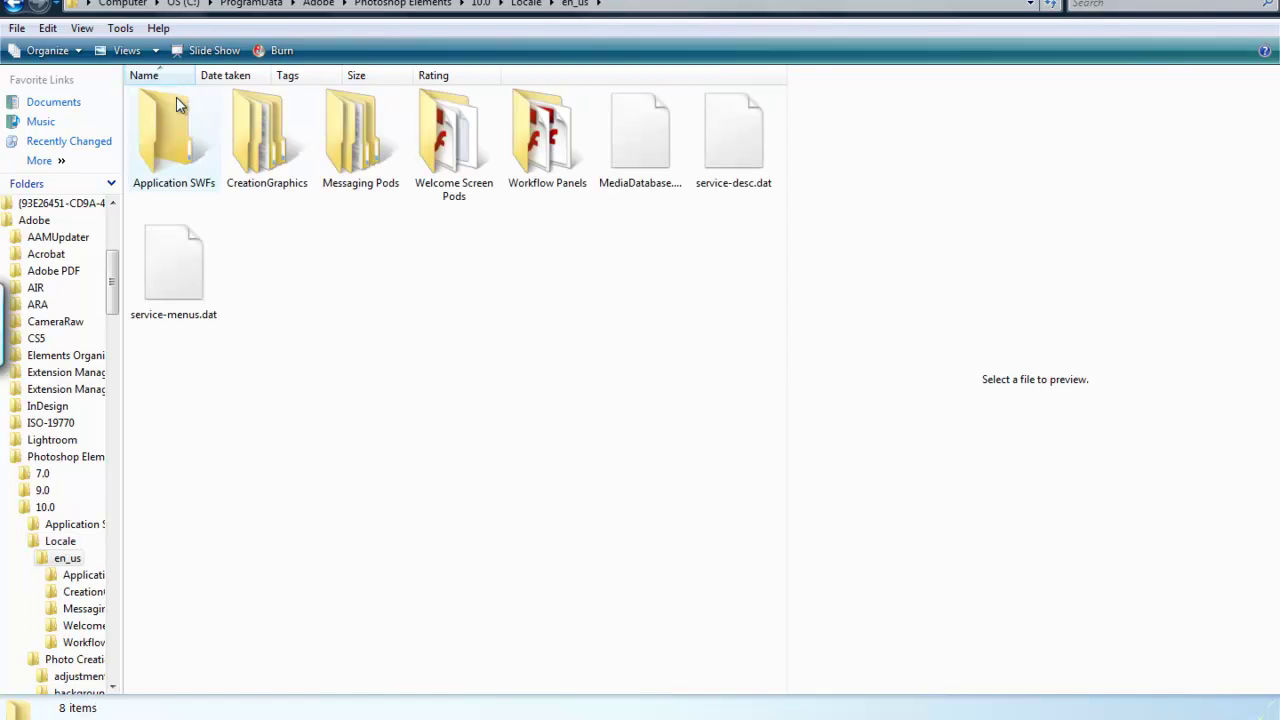
- Delete MediaDatabase.db3 to the Recycle Bin, leaving 7 items in en_us
{"action": "left_click", "coordinate": [660, 175]}
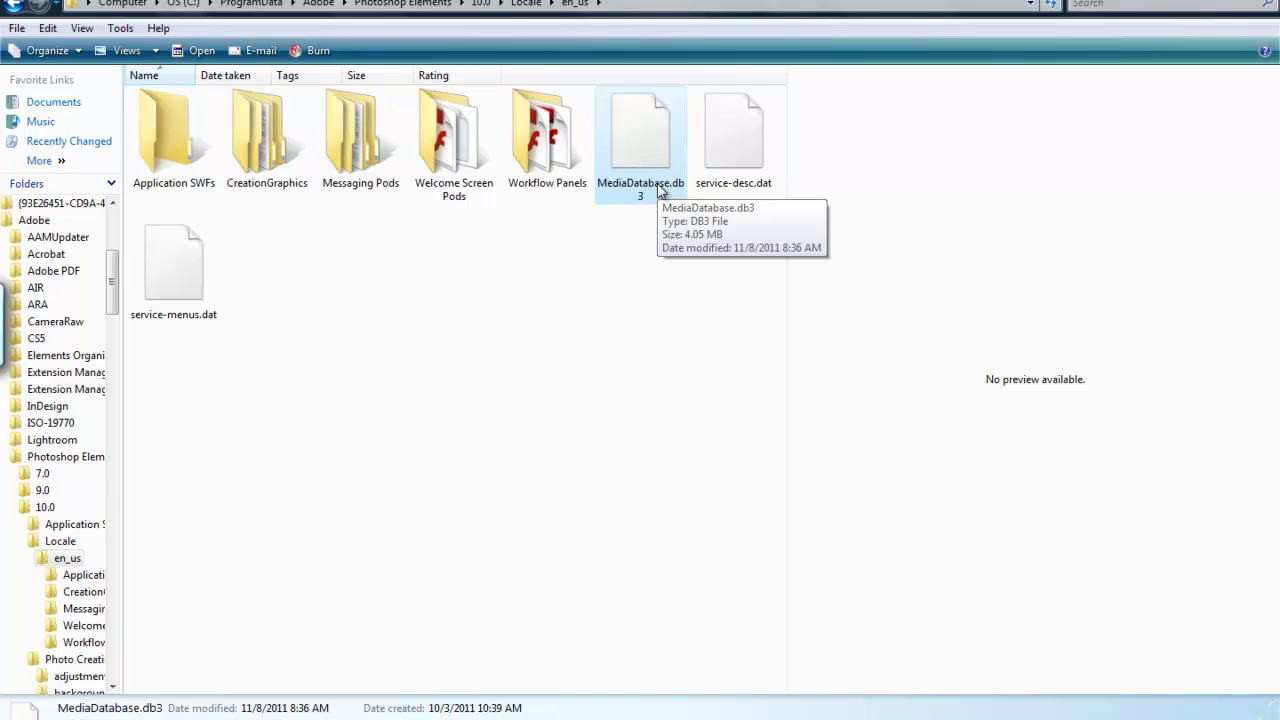
{"action": "right_click", "coordinate": [637, 166]}
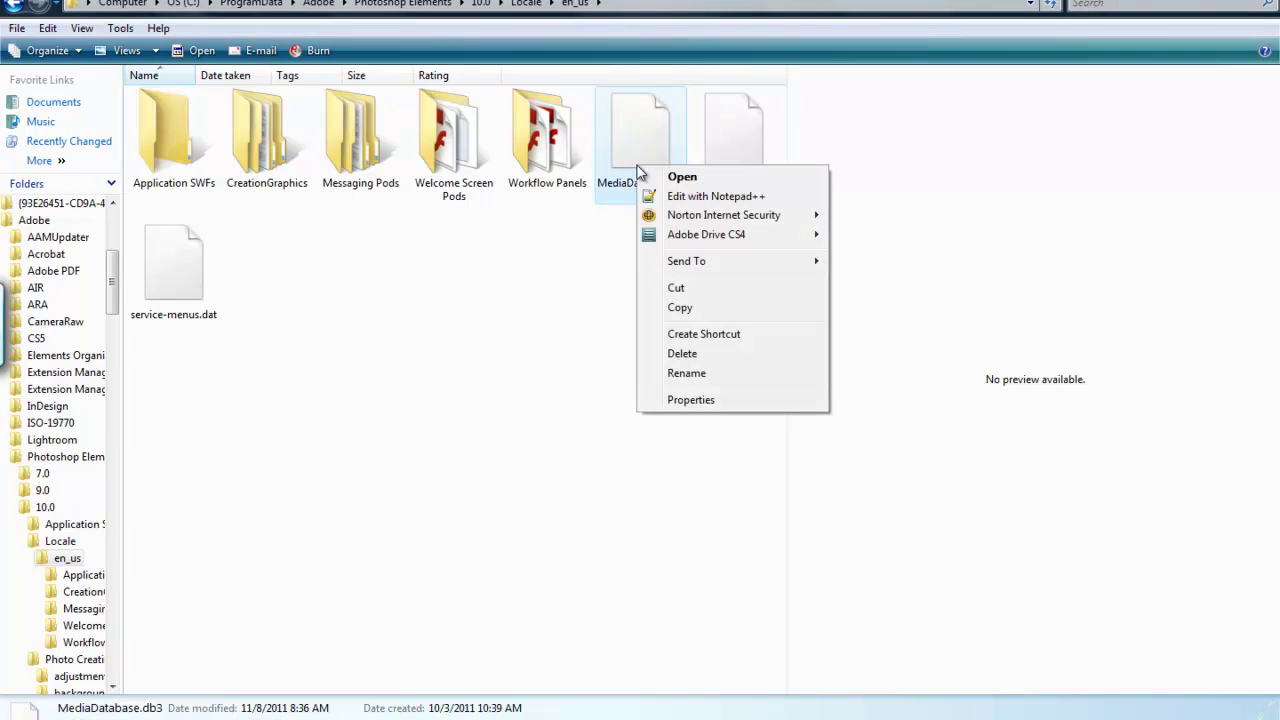
{"action": "left_click", "coordinate": [684, 354]}
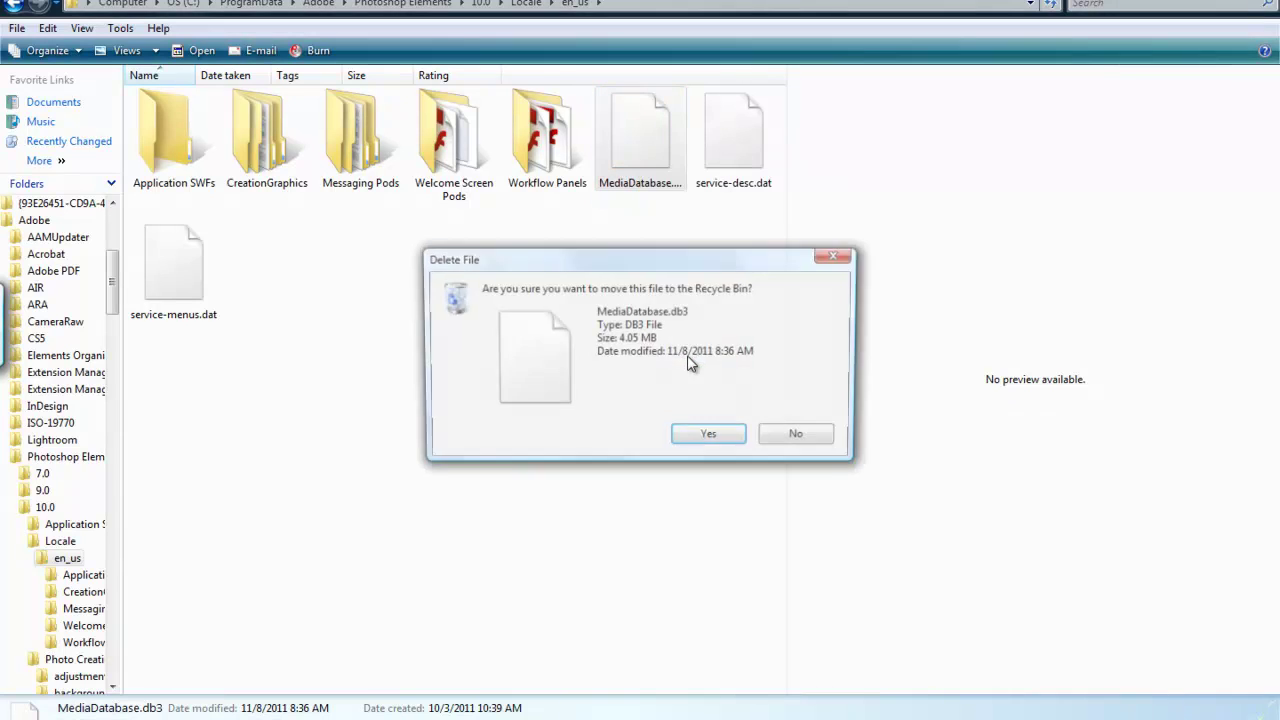
{"action": "left_click", "coordinate": [711, 440]}
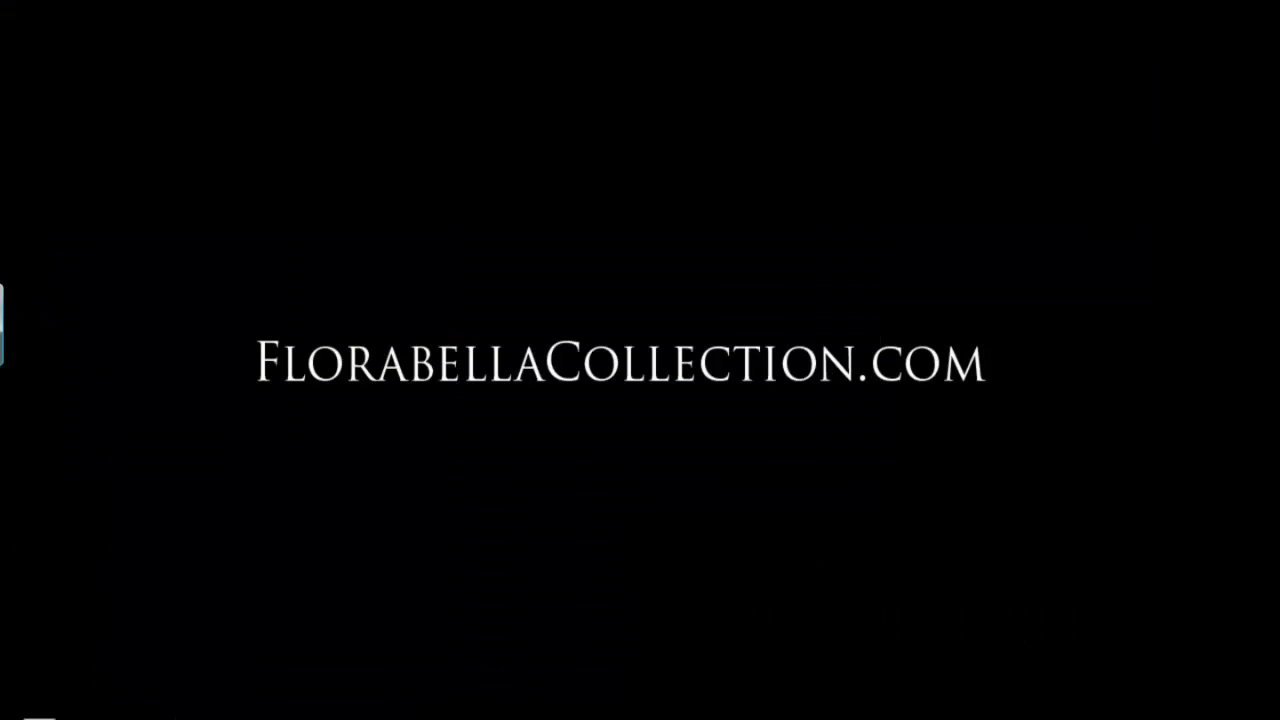
- Launch Photoshop Elements 10 from the Start menu into the Full Edit workspace
{"action": "key", "text": "super"}
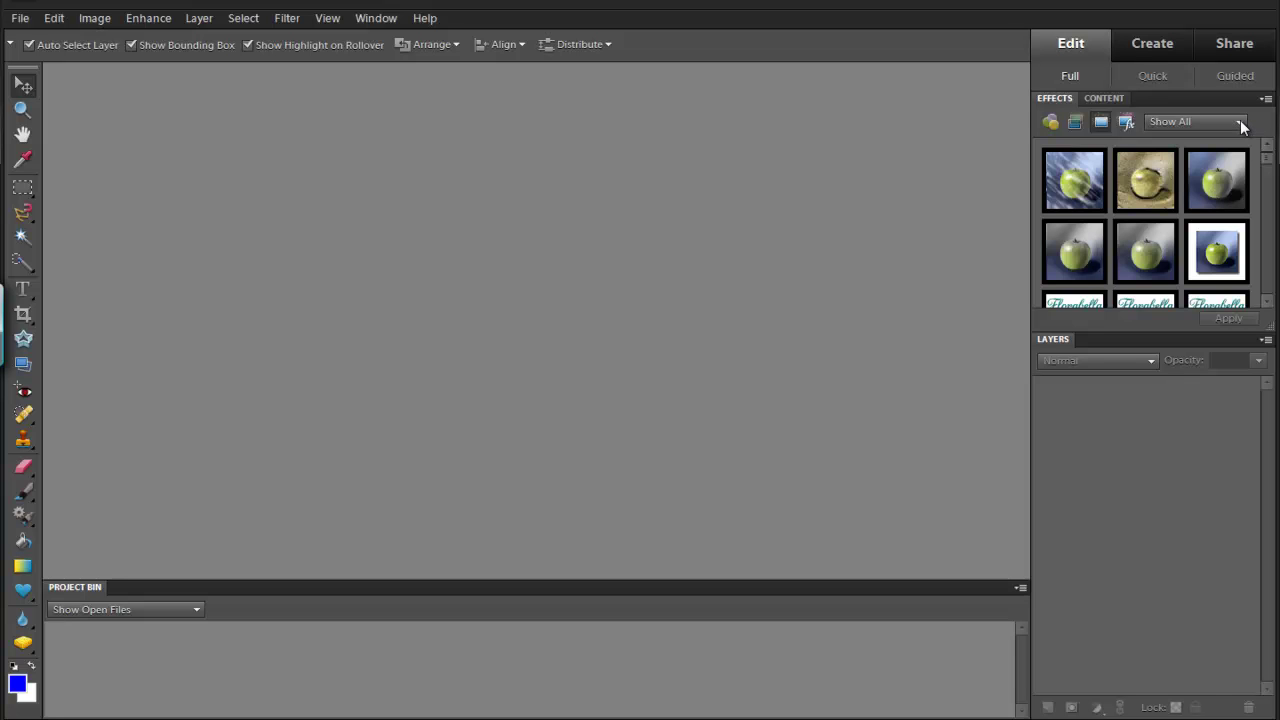
- Enlarge the Effects grid and filter it to the Florabella Classic Workflow category
{"action": "left_click_drag", "start_coordinate": [1262, 160], "coordinate": [1157, 128]}
{"action": "left_click", "coordinate": [1240, 122]}
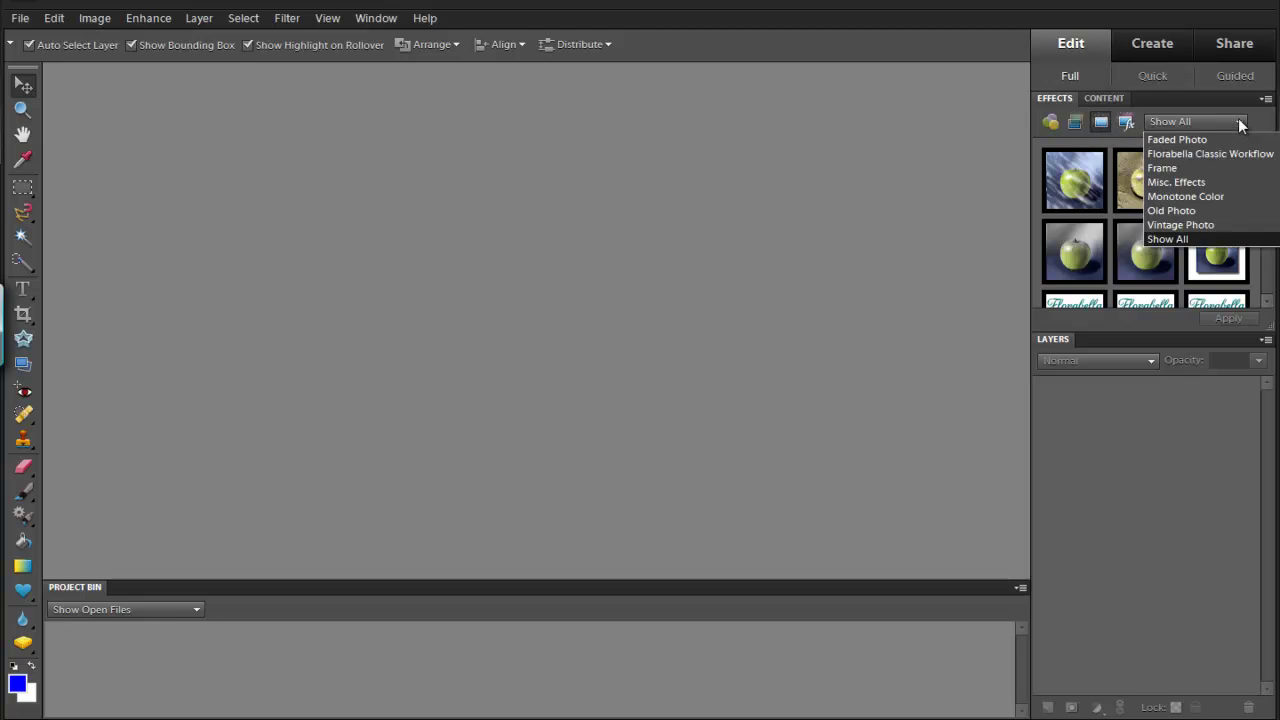
{"action": "left_click", "coordinate": [1196, 155]}
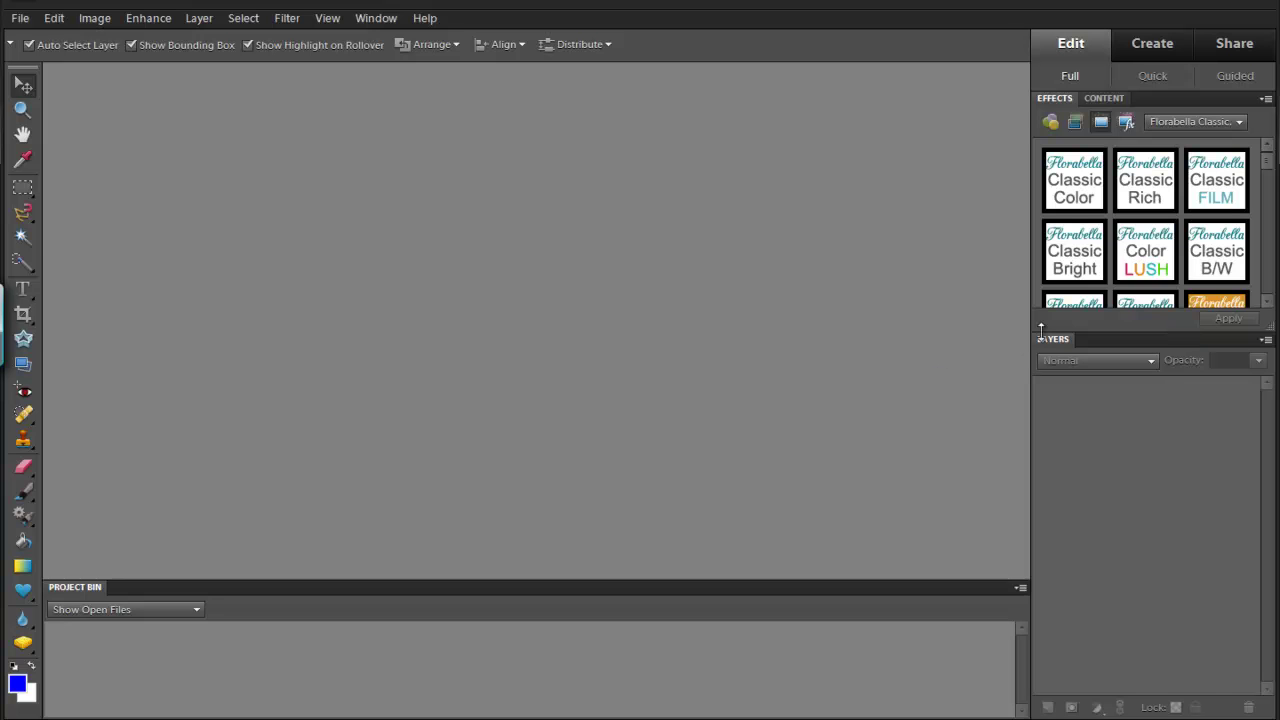
{"action": "left_click_drag", "start_coordinate": [1040, 330], "coordinate": [818, 120]}
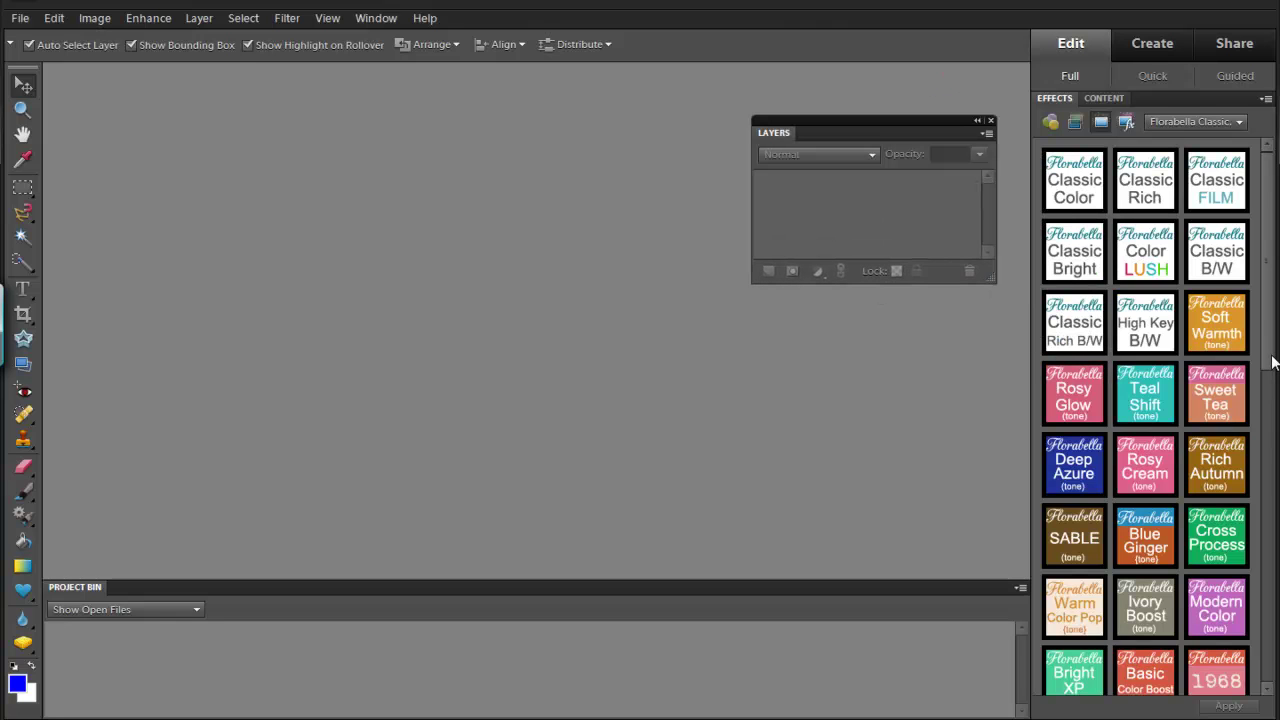
{"action": "scroll", "coordinate": [1268, 337], "scroll_direction": "down", "scroll_amount": 1}
{"action": "scroll", "coordinate": [1272, 310], "scroll_direction": "up", "scroll_amount": 1}
{"action": "scroll", "coordinate": [1272, 252], "scroll_direction": "down", "scroll_amount": 3}
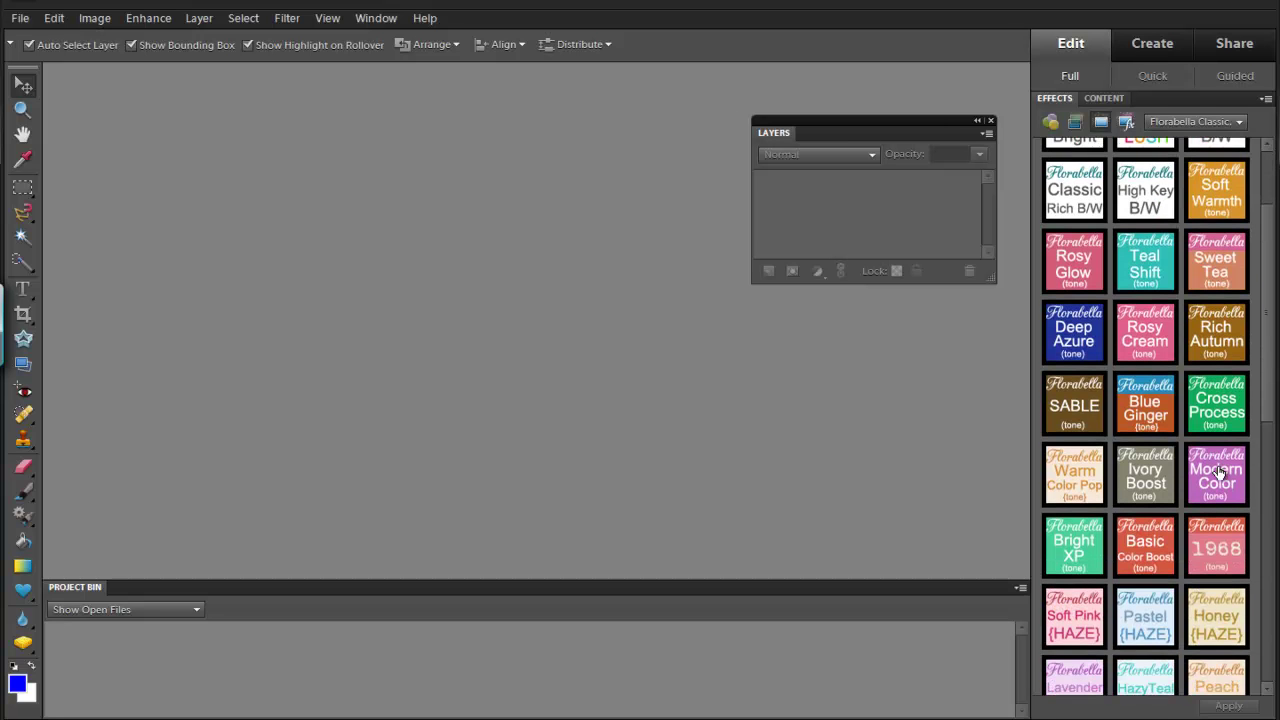
{"action": "left_click_drag", "start_coordinate": [1264, 340], "coordinate": [1273, 580]}
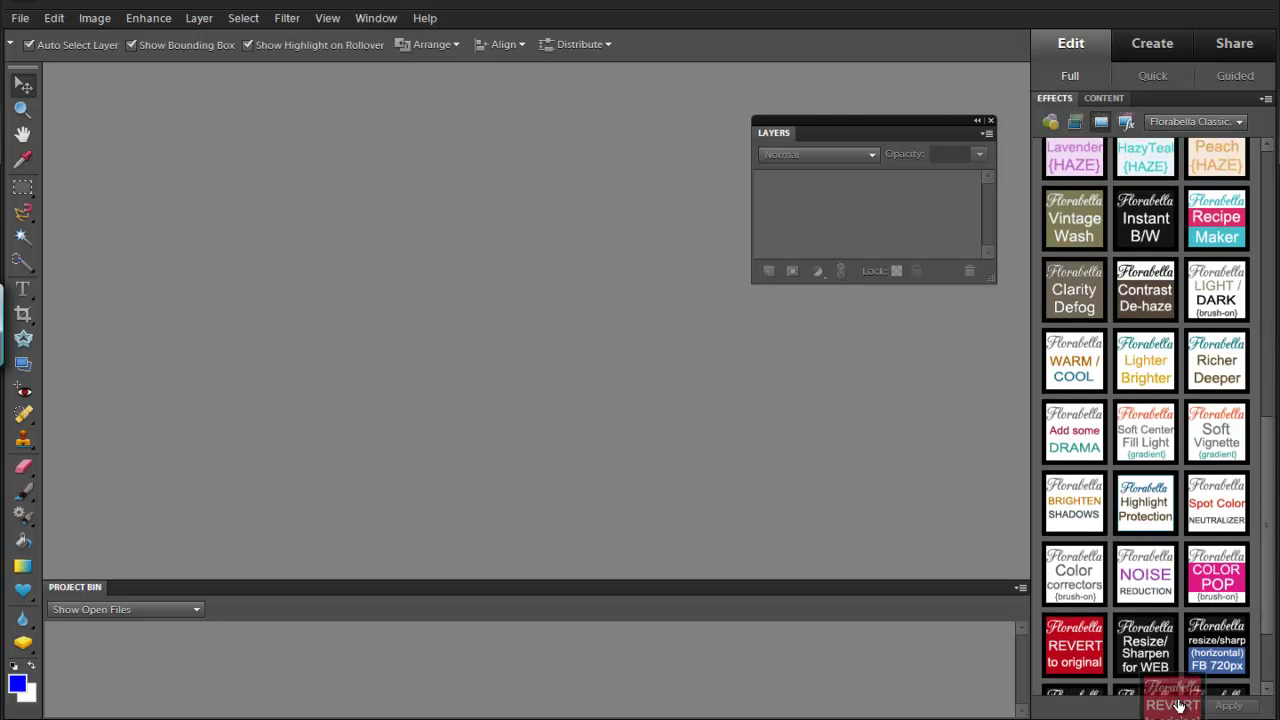
{"action": "left_click", "coordinate": [1270, 405]}
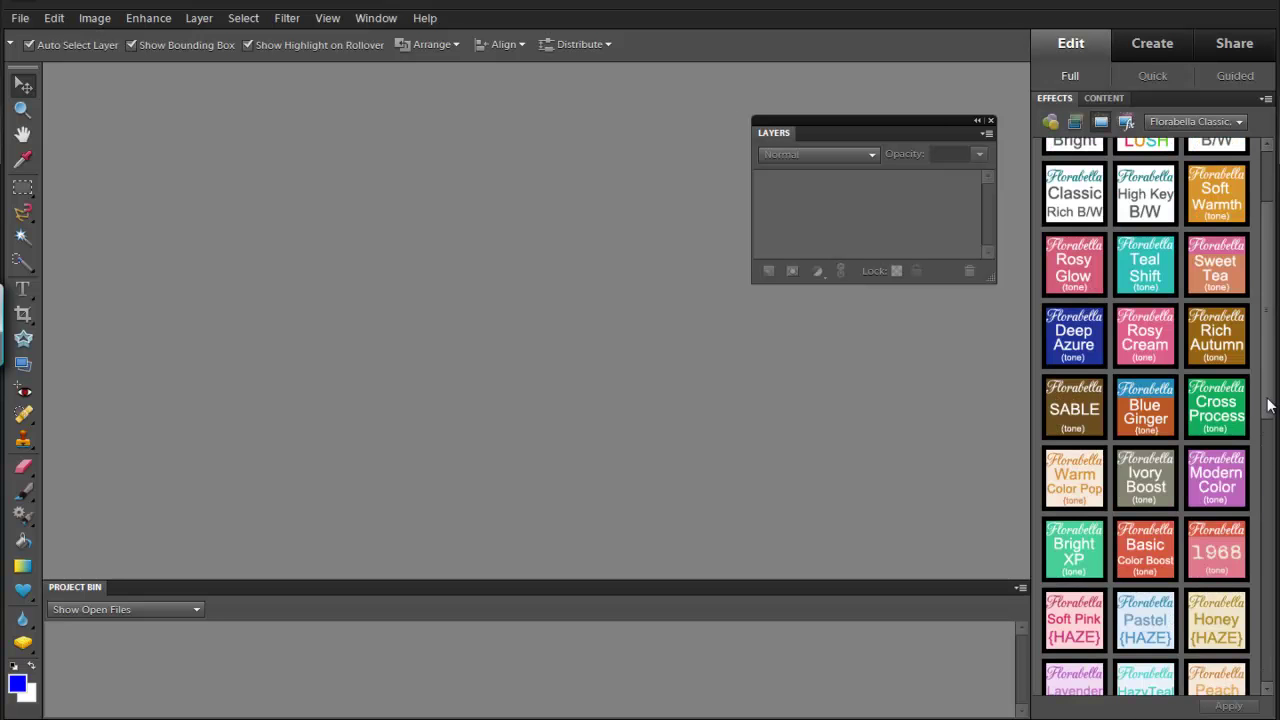
{"action": "left_click_drag", "start_coordinate": [1270, 400], "coordinate": [1276, 686]}
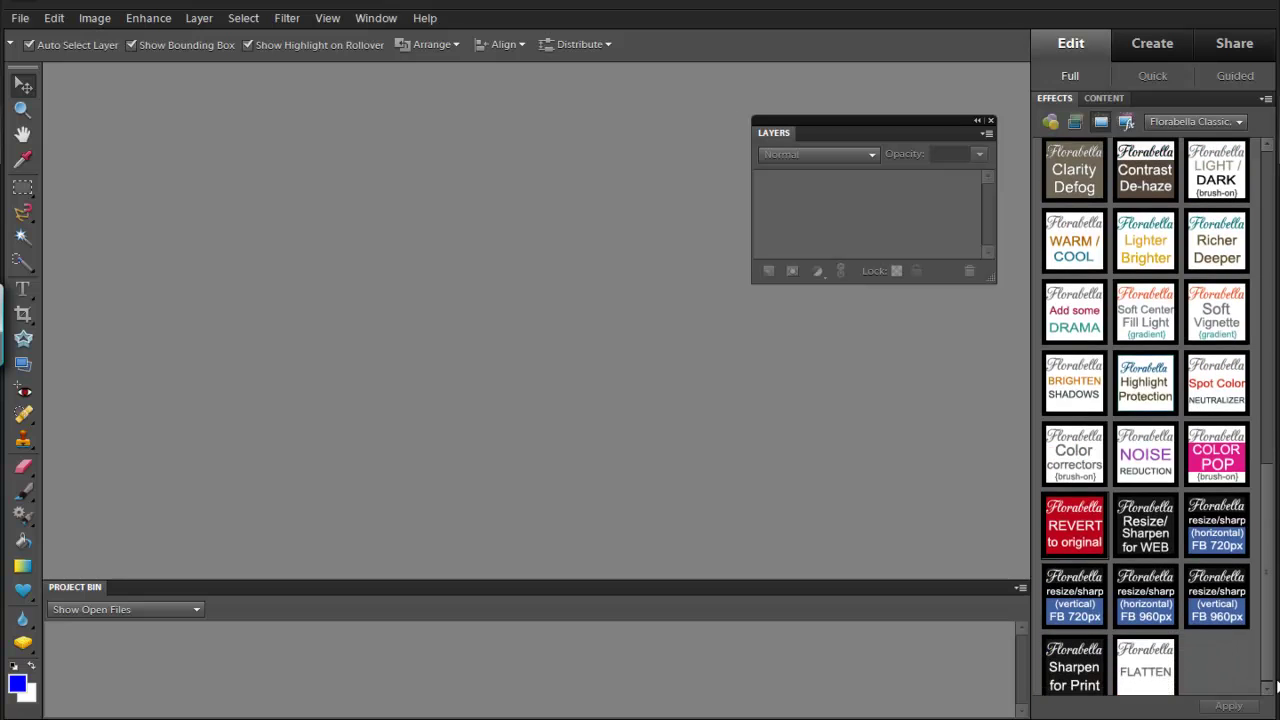
{"action": "left_click_drag", "start_coordinate": [1276, 686], "coordinate": [1270, 278]}
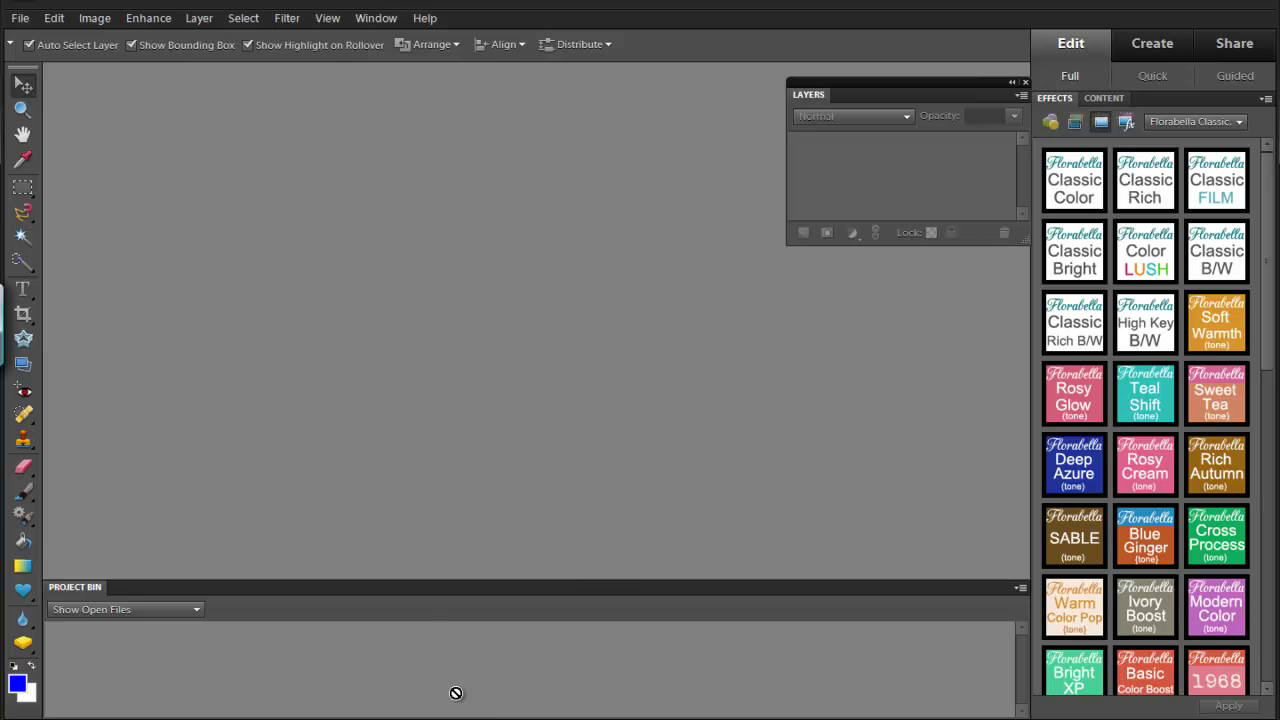
- Open Vintage.jpg and apply the Florabella Classic Color effect to it
{"action": "left_click_drag", "start_coordinate": [493, 701], "coordinate": [597, 316]}
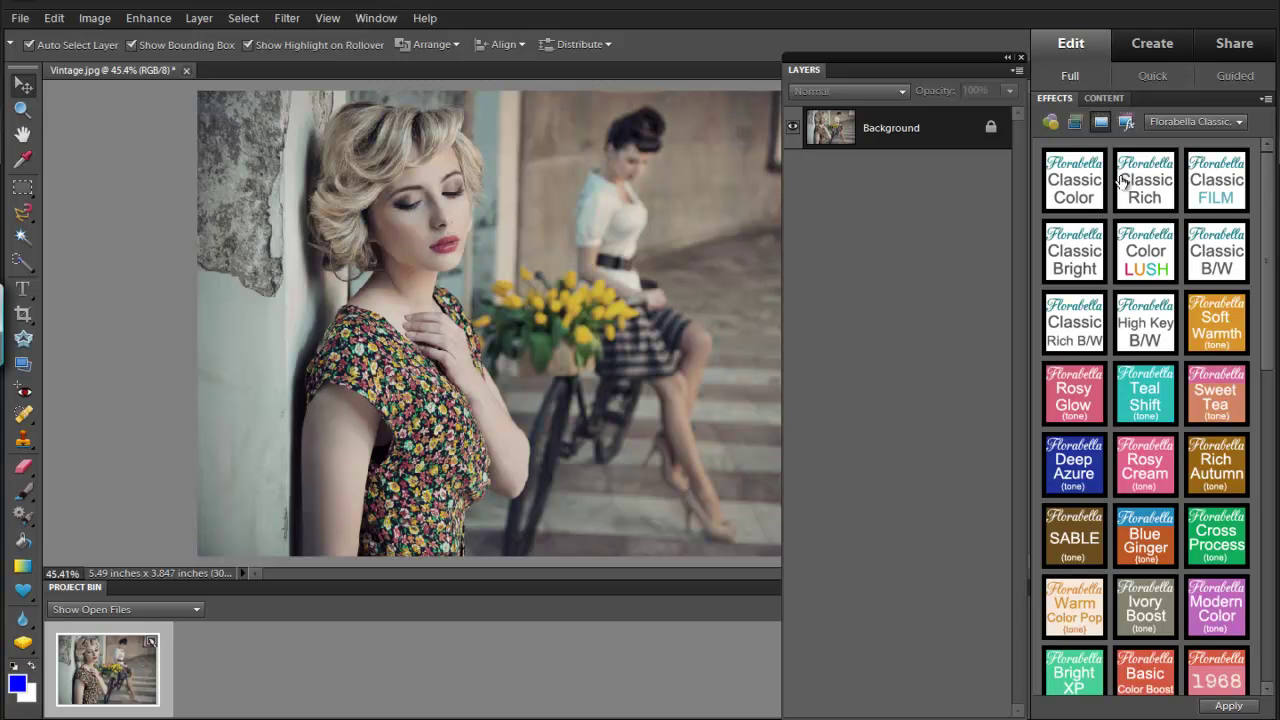
{"action": "double_click", "coordinate": [1085, 187]}
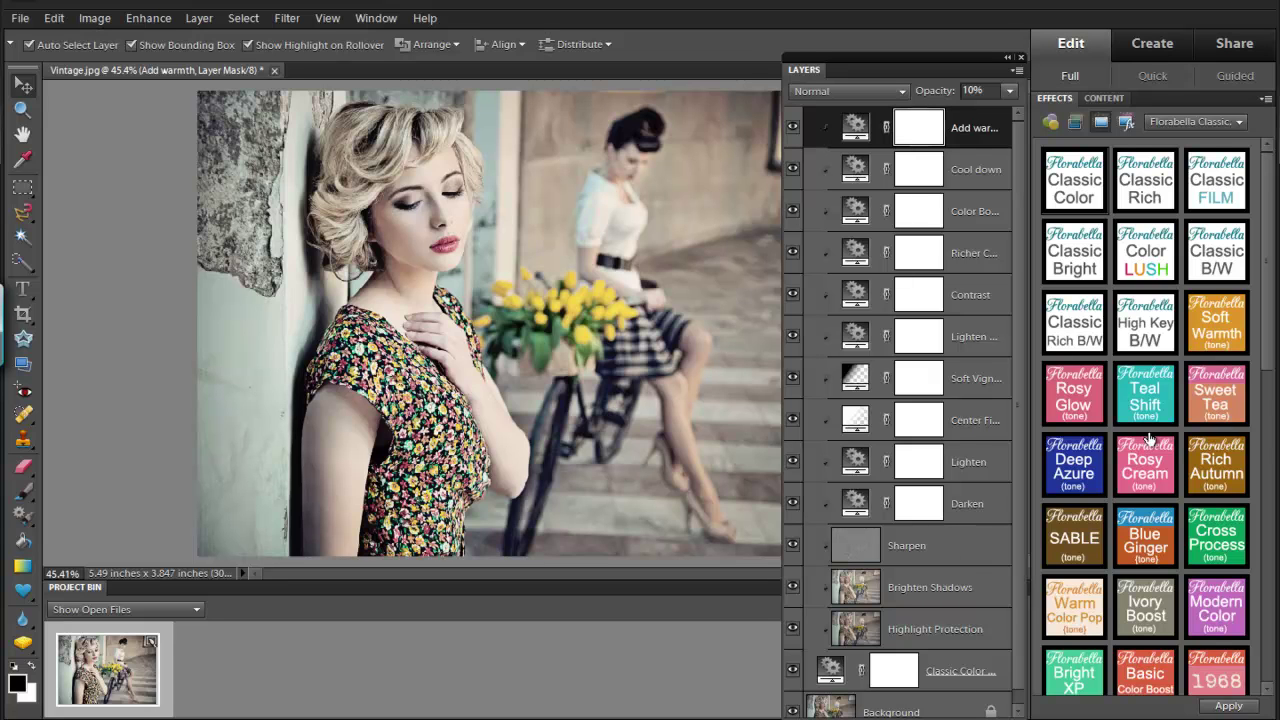
- Raise the Lighten Midtones layer's opacity above its original 20%, then select Add warmth
{"action": "left_click", "coordinate": [980, 338]}
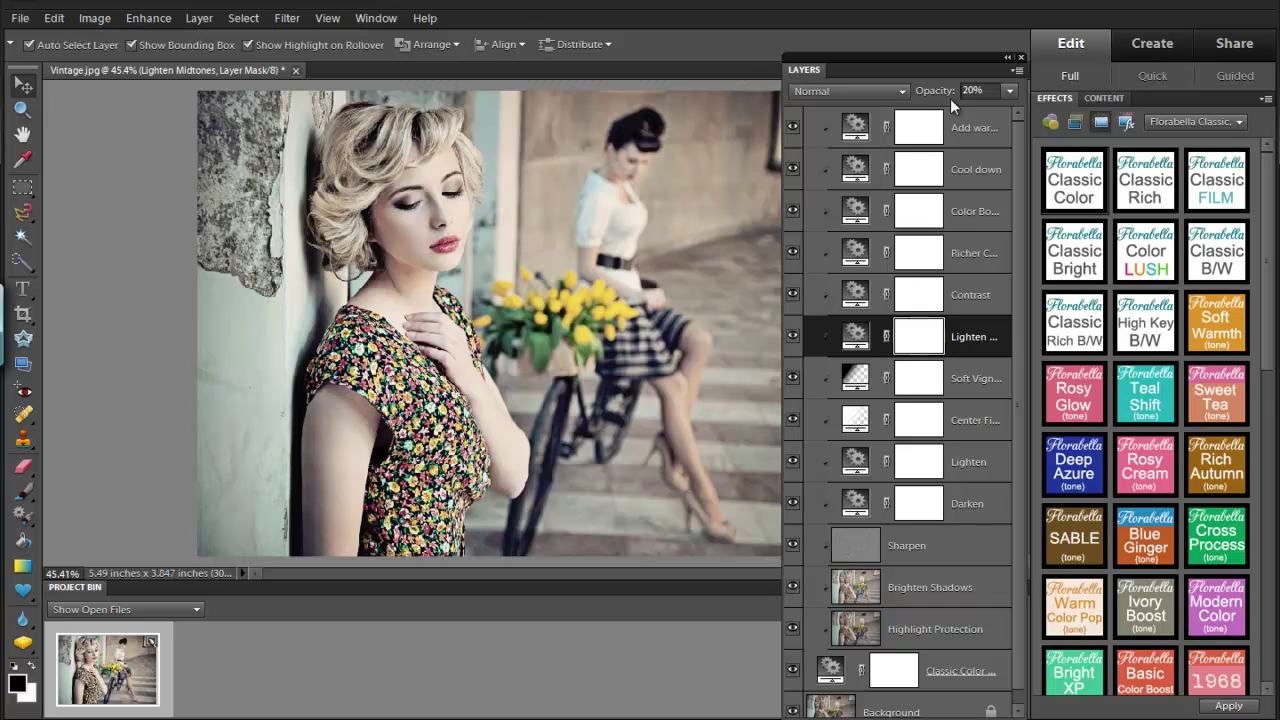
{"action": "left_click_drag", "start_coordinate": [935, 89], "coordinate": [965, 89]}
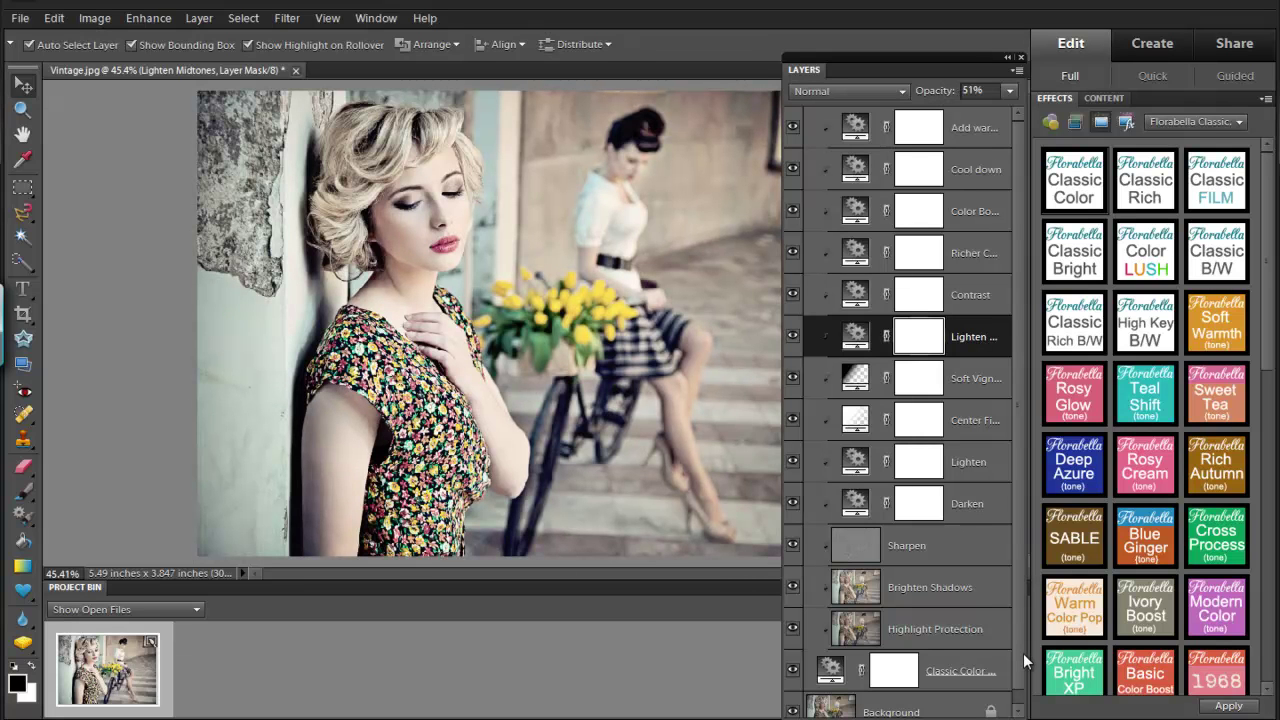
{"action": "left_click", "coordinate": [967, 123]}
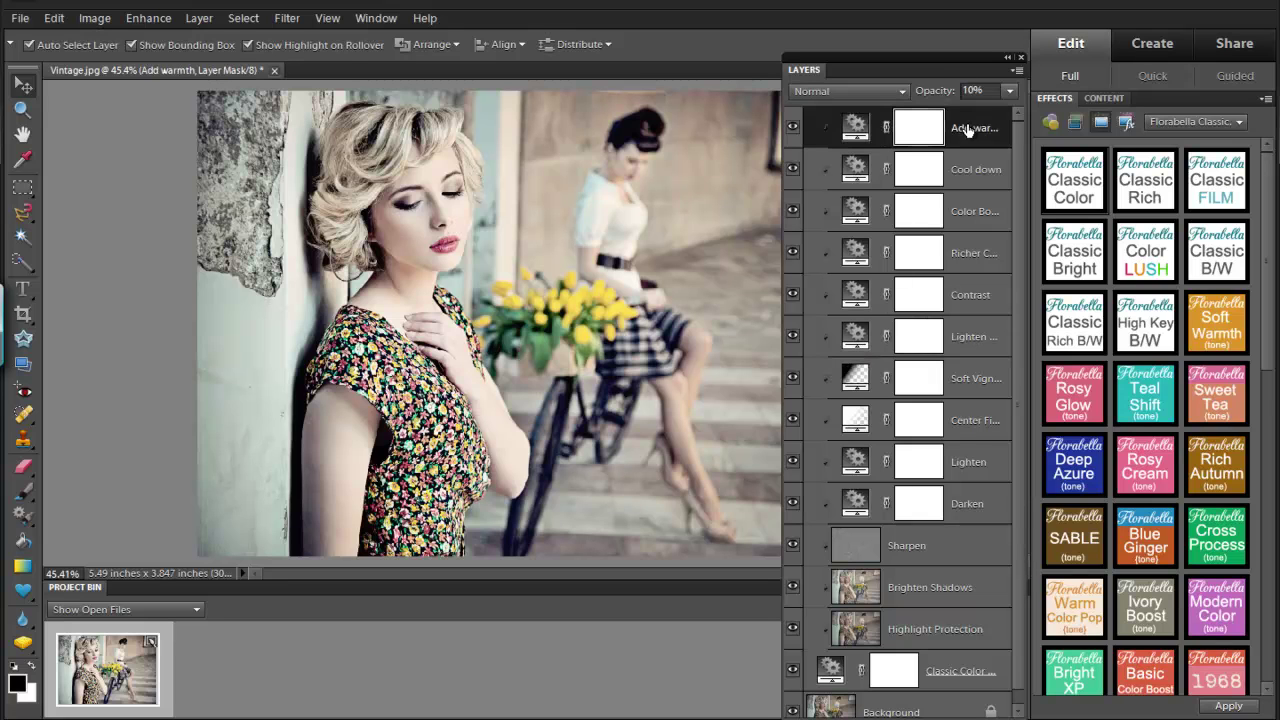
- Toggle the Classic Color group's visibility to compare before and after, then scrub its opacity
{"action": "left_click", "coordinate": [955, 671]}
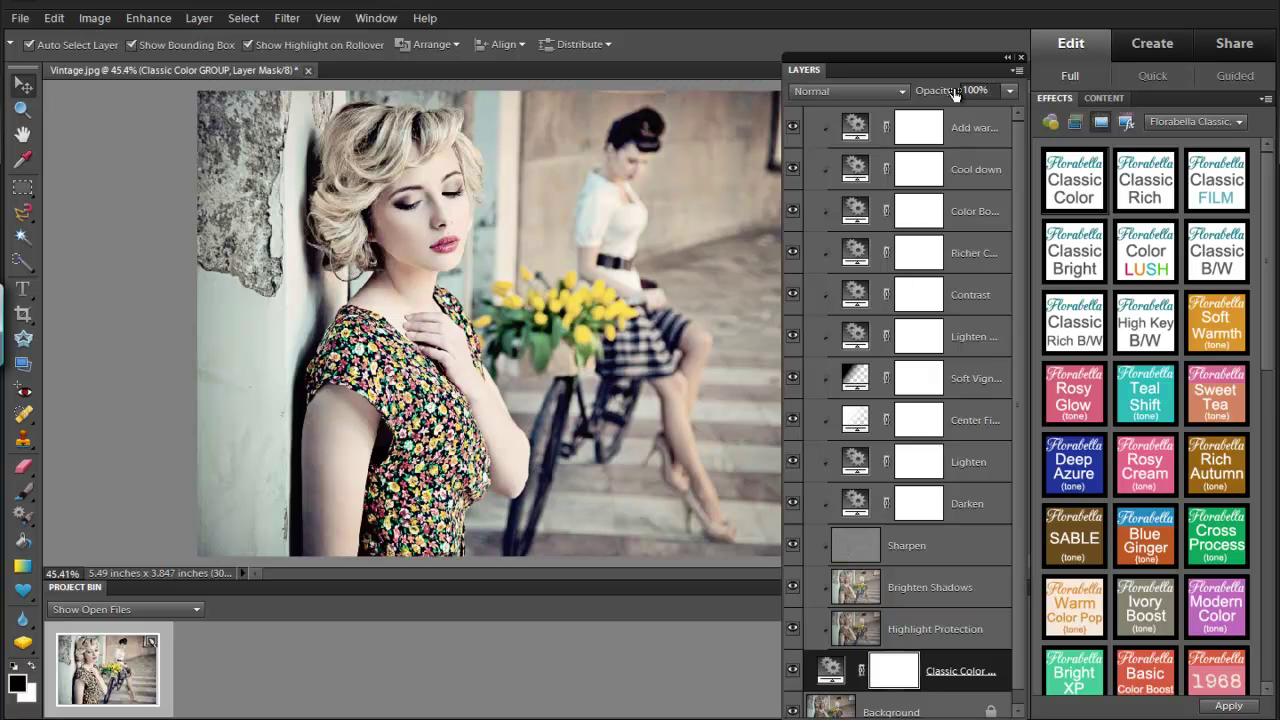
{"action": "left_click", "coordinate": [792, 670]}
{"action": "left_click", "coordinate": [792, 670]}
{"action": "left_click", "coordinate": [792, 670]}
{"action": "left_click", "coordinate": [792, 670]}
{"action": "mouse_move", "coordinate": [944, 90]}
{"action": "left_mouse_down"}
{"action": "mouse_move", "coordinate": [903, 93]}
{"action": "mouse_move", "coordinate": [959, 100]}
{"action": "left_mouse_up"}
- Add Sweet Tea and Basic Color Boost tone layers above Add warmth, raising each one's opacity
{"action": "left_click", "coordinate": [966, 128]}
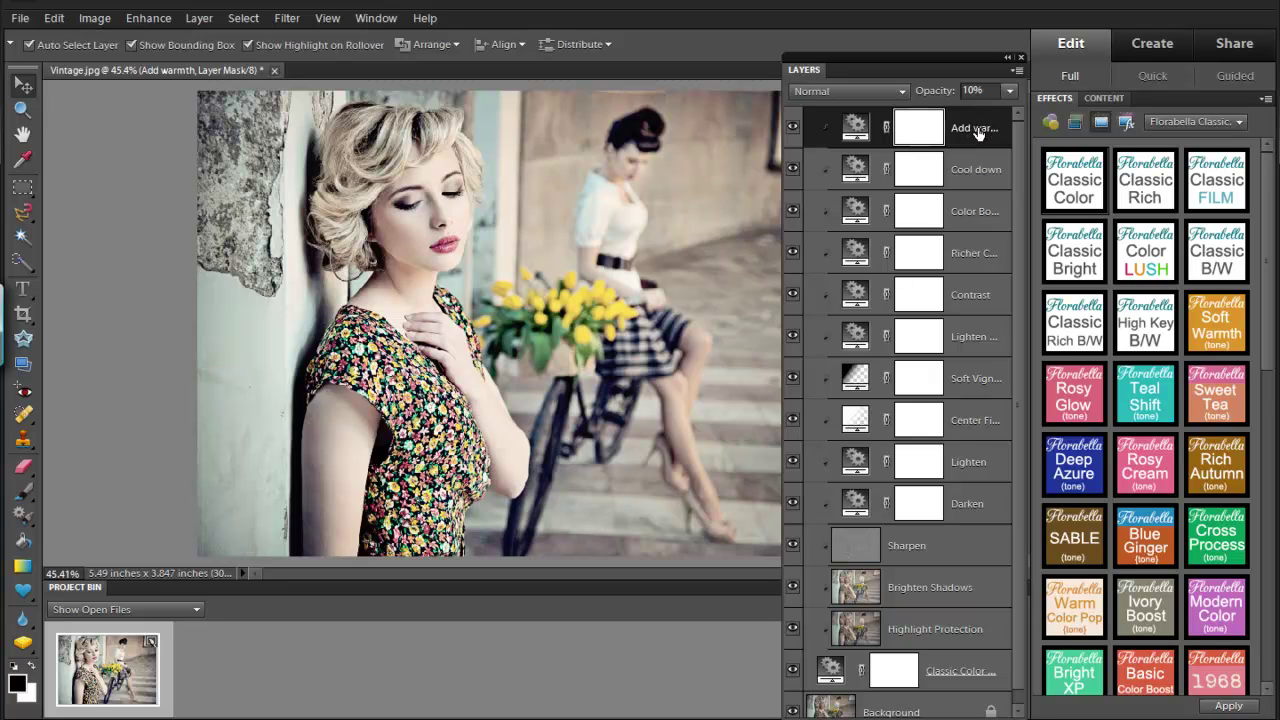
{"action": "double_click", "coordinate": [1219, 393]}
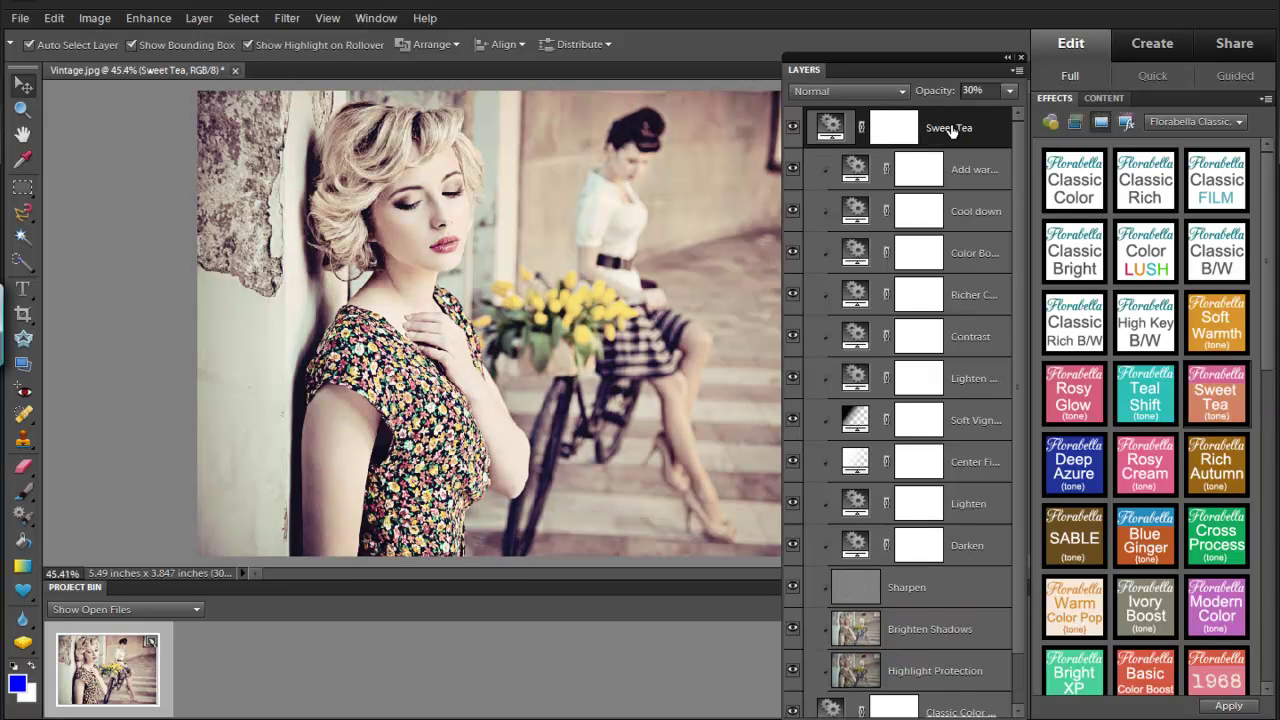
{"action": "left_click_drag", "start_coordinate": [933, 83], "coordinate": [937, 89]}
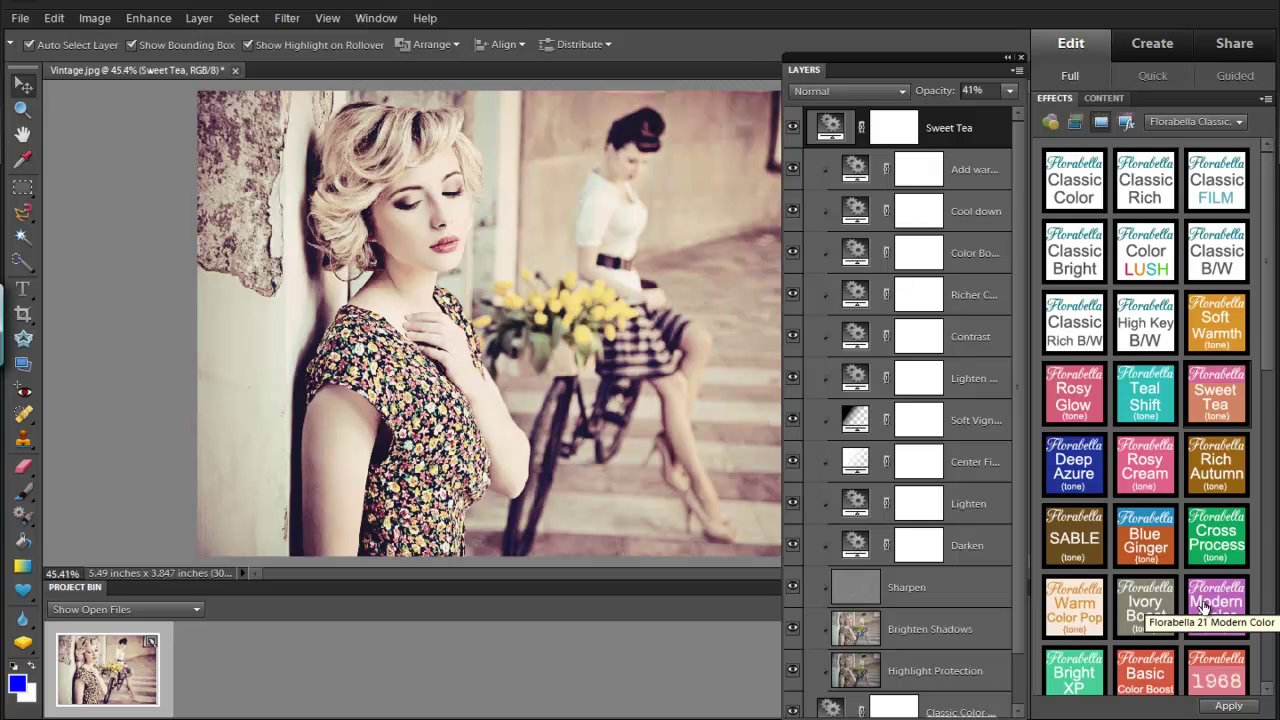
{"action": "scroll", "coordinate": [1200, 605], "scroll_direction": "down", "scroll_amount": 2}
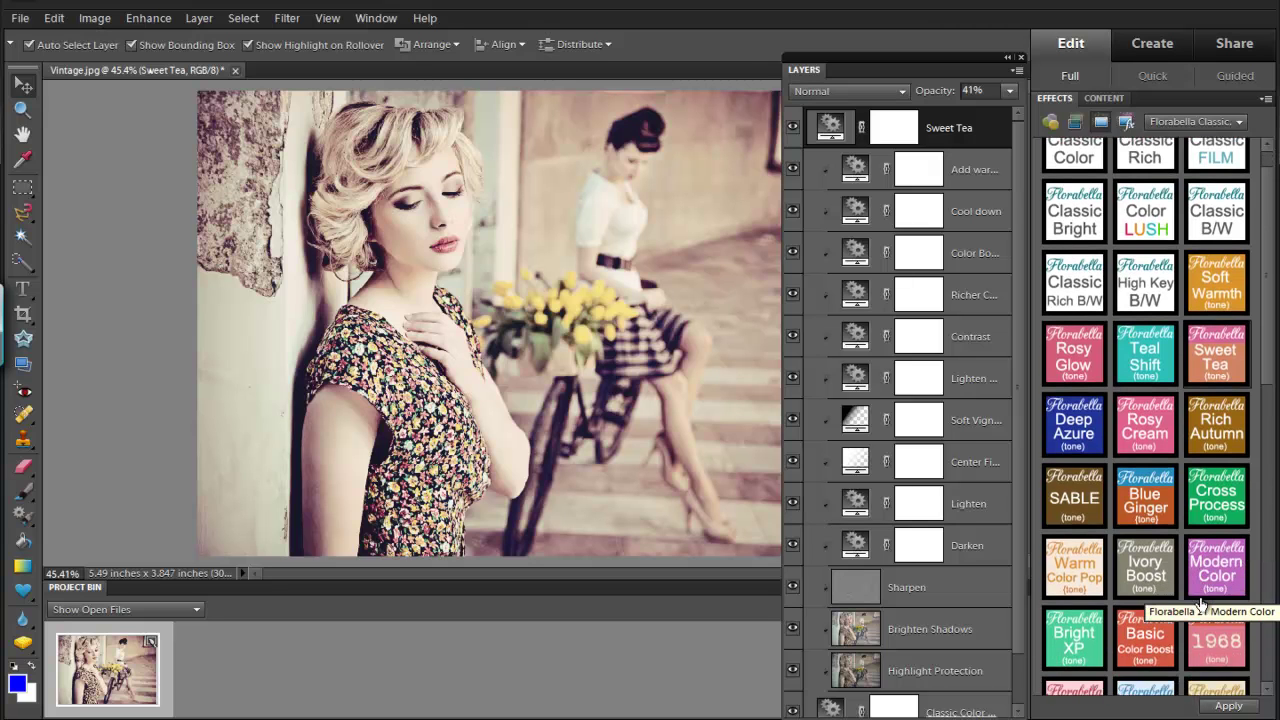
{"action": "double_click", "coordinate": [1145, 625]}
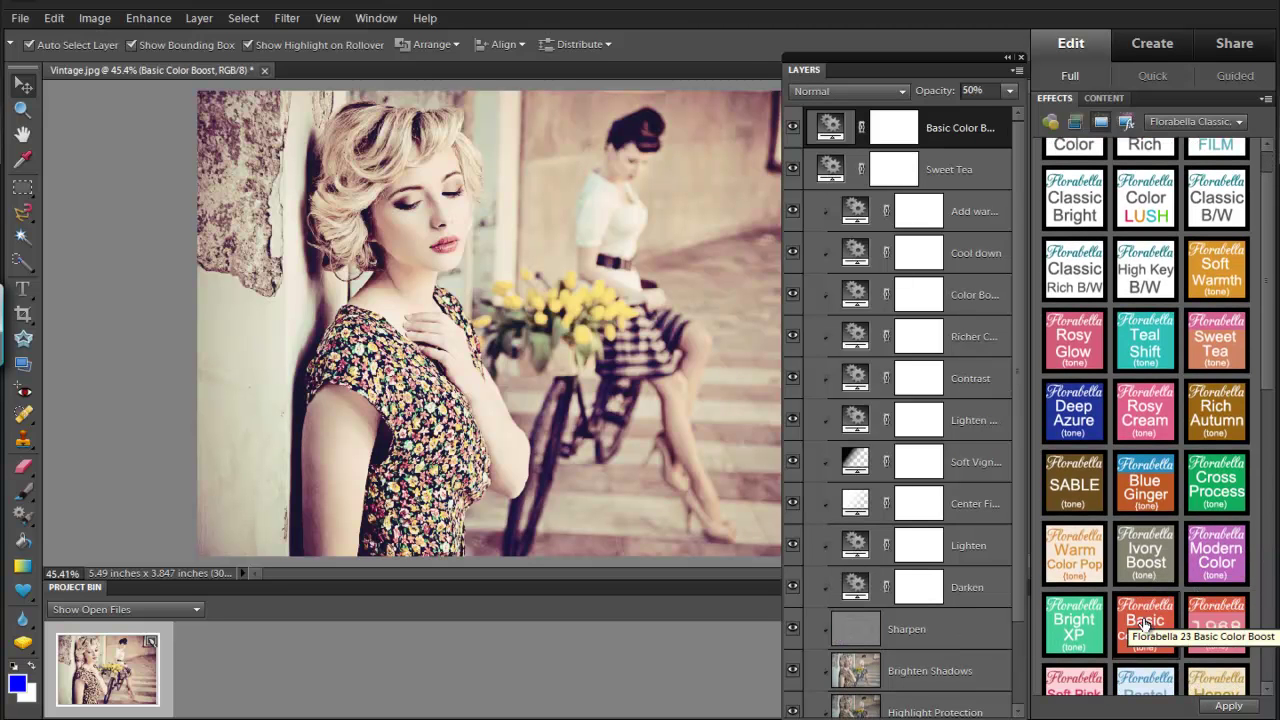
{"action": "left_click_drag", "start_coordinate": [934, 86], "coordinate": [1040, 200]}
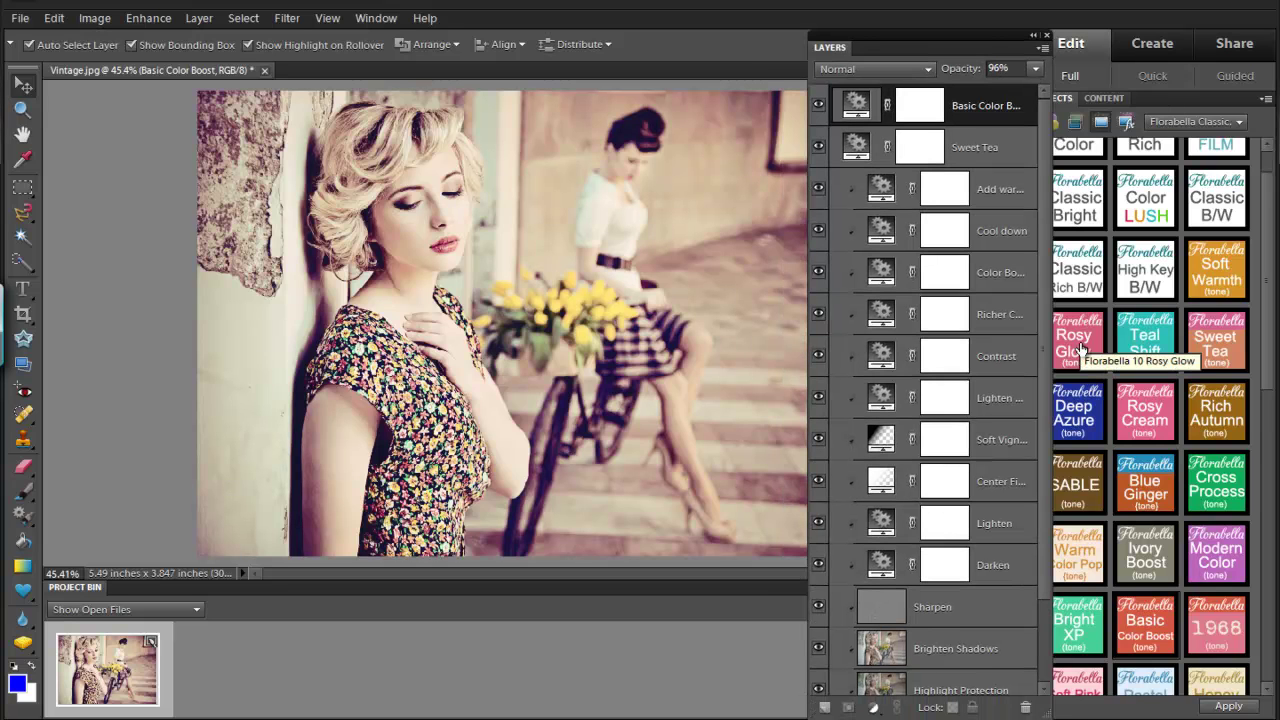
- Add Rosy Glow and Cross Process tone layers, lowering each one's opacity
{"action": "double_click", "coordinate": [1080, 348]}
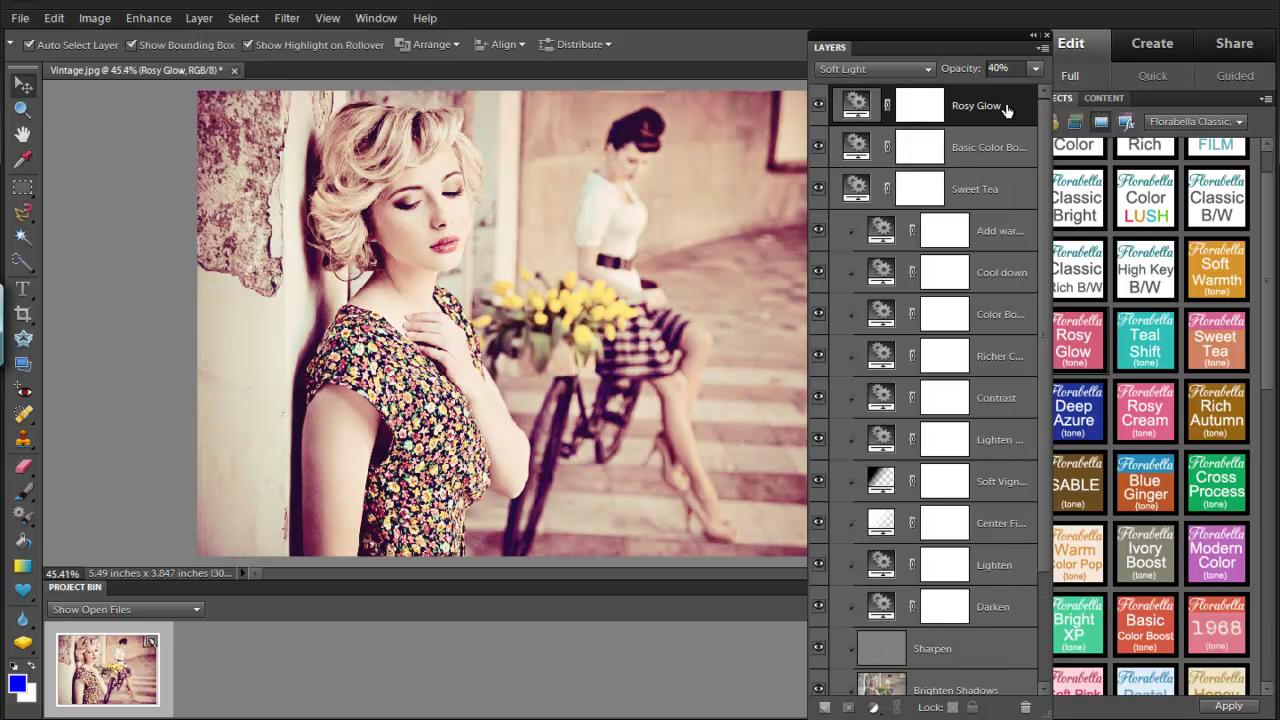
{"action": "left_click_drag", "start_coordinate": [968, 70], "coordinate": [956, 74]}
{"action": "scroll", "coordinate": [1214, 646], "scroll_direction": "down", "scroll_amount": 1}
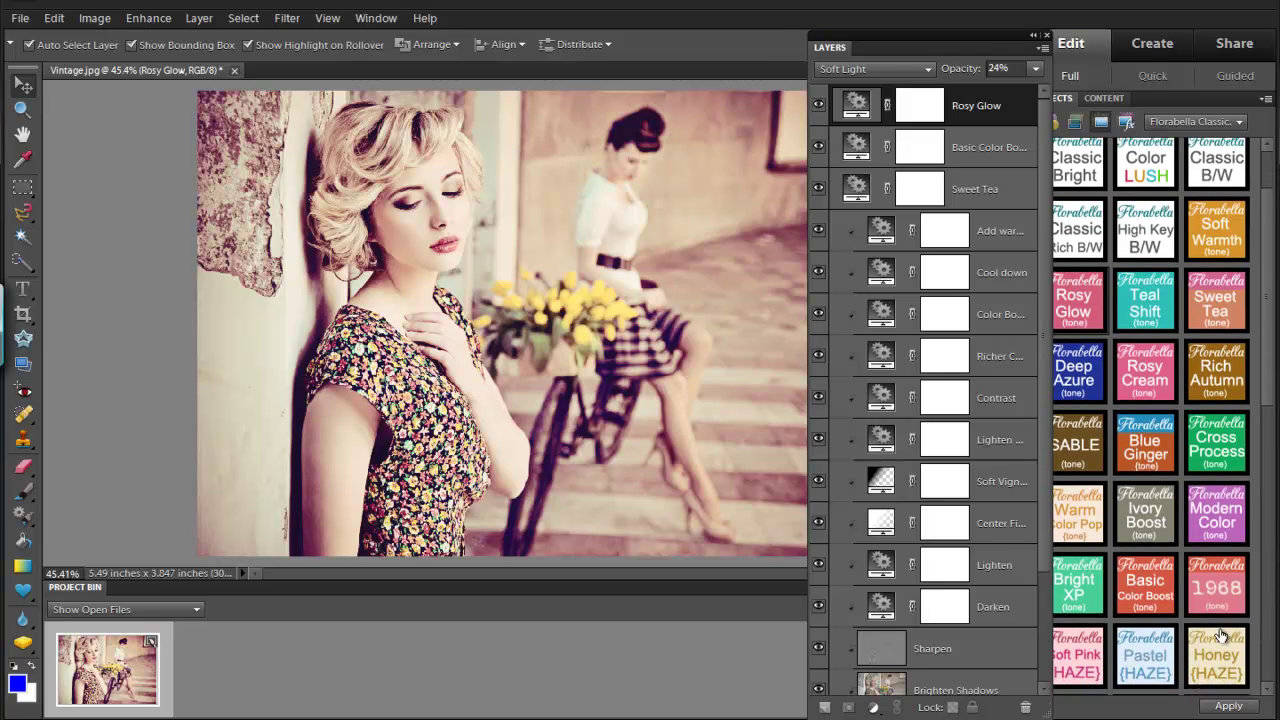
{"action": "double_click", "coordinate": [1226, 433]}
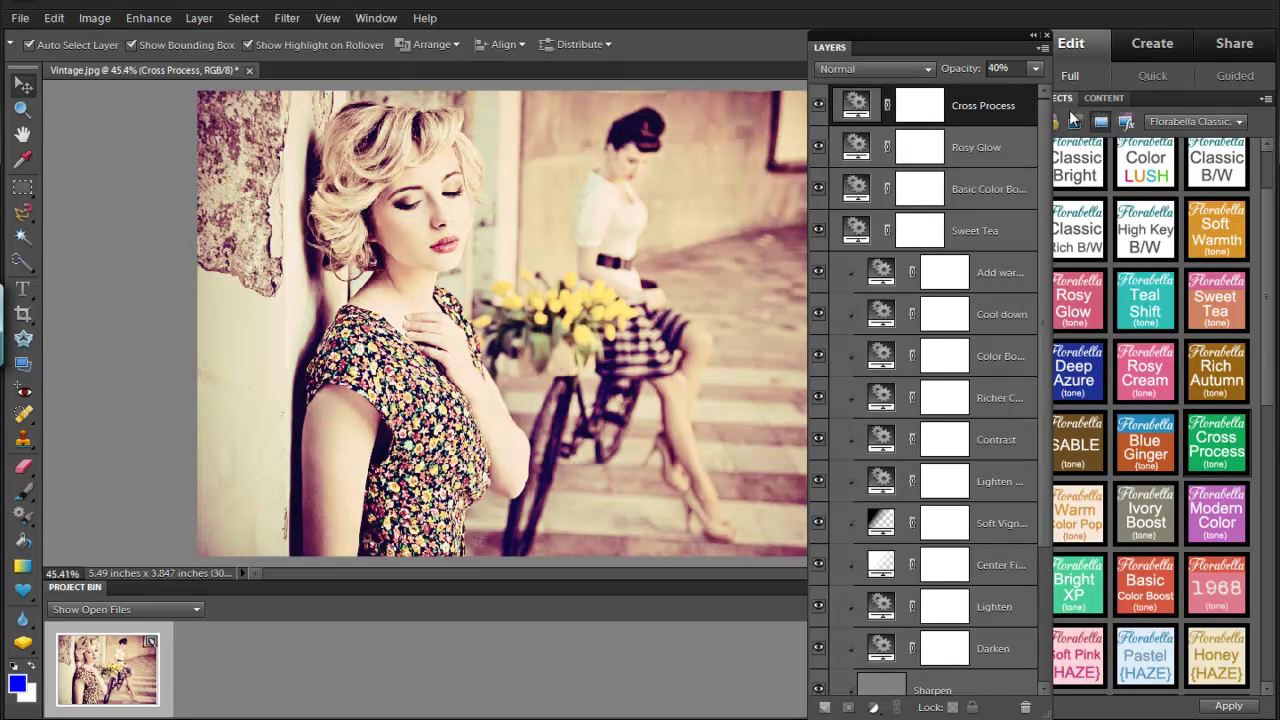
{"action": "left_click_drag", "start_coordinate": [980, 70], "coordinate": [953, 73]}
{"action": "scroll", "coordinate": [950, 450], "scroll_direction": "down", "scroll_amount": 3}
{"action": "left_click", "coordinate": [960, 632]}
{"action": "left_click_drag", "start_coordinate": [1268, 286], "coordinate": [1262, 630]}
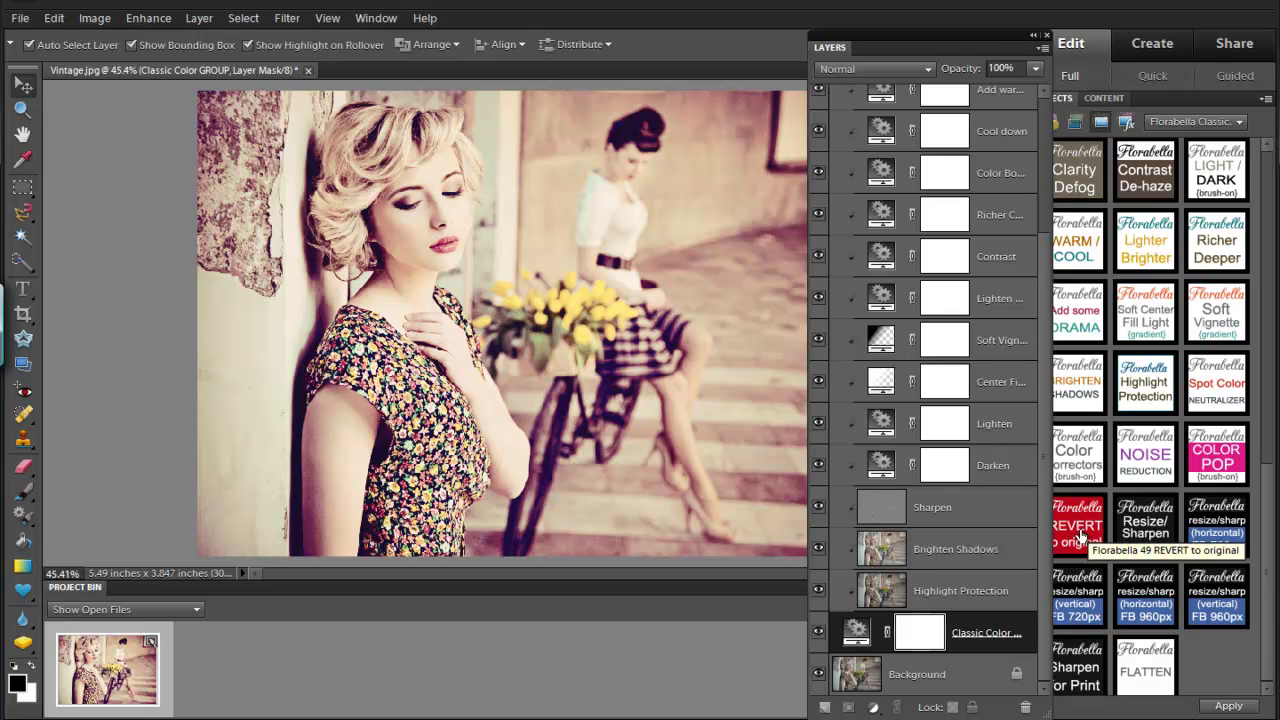
{"action": "left_click_drag", "start_coordinate": [908, 47], "coordinate": [878, 47]}
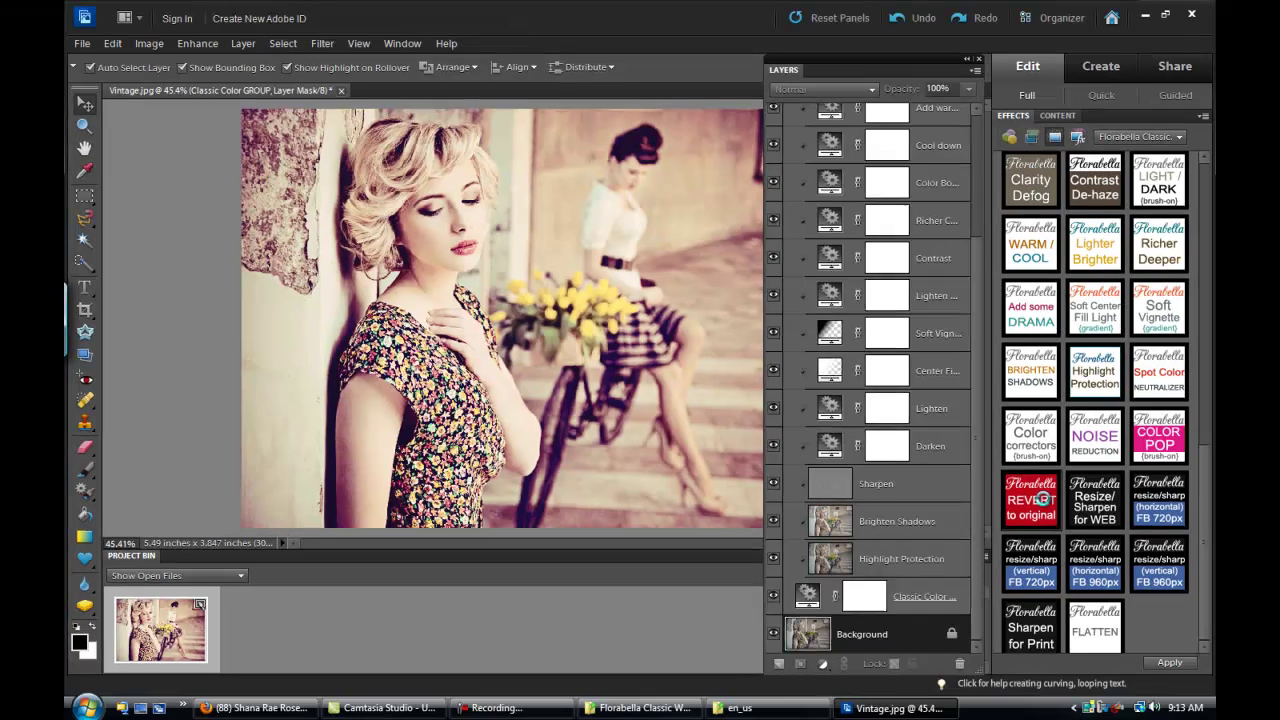
{"action": "double_click", "coordinate": [1043, 497]}
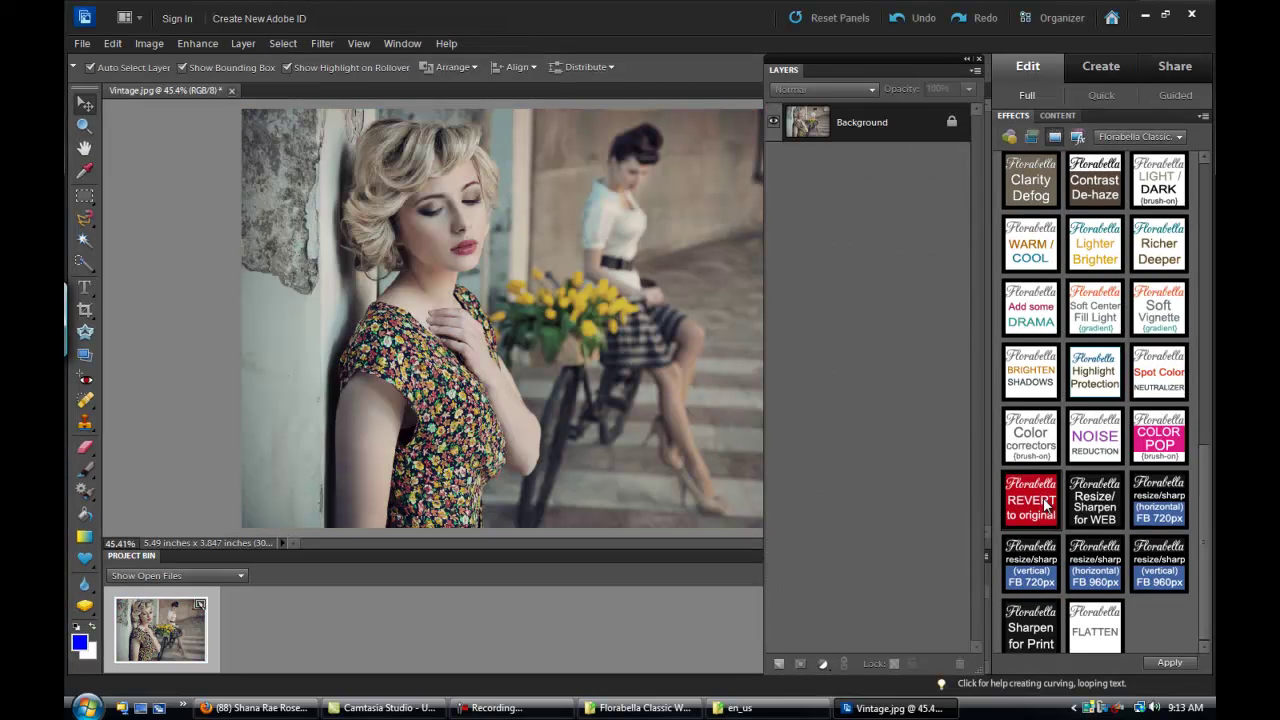
{"action": "scroll", "coordinate": [1173, 507], "scroll_direction": "up", "scroll_amount": 5}
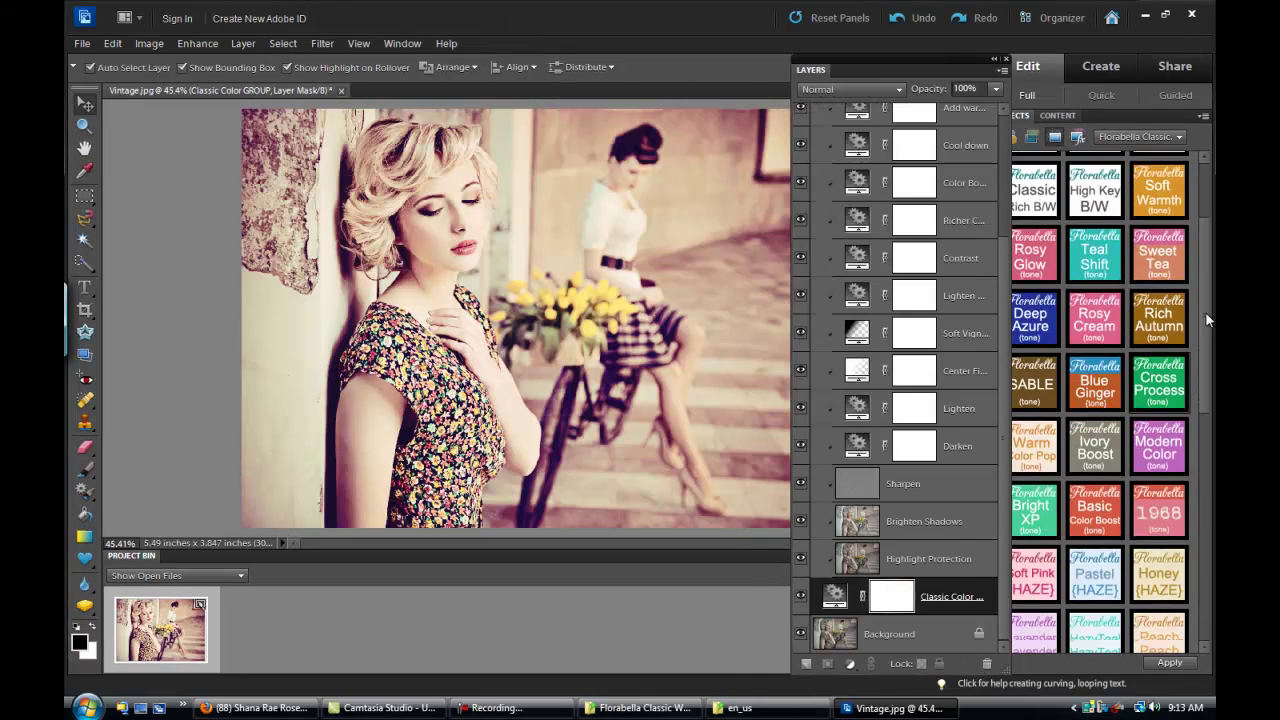
{"action": "scroll", "coordinate": [1207, 320], "scroll_direction": "up", "scroll_amount": 2}
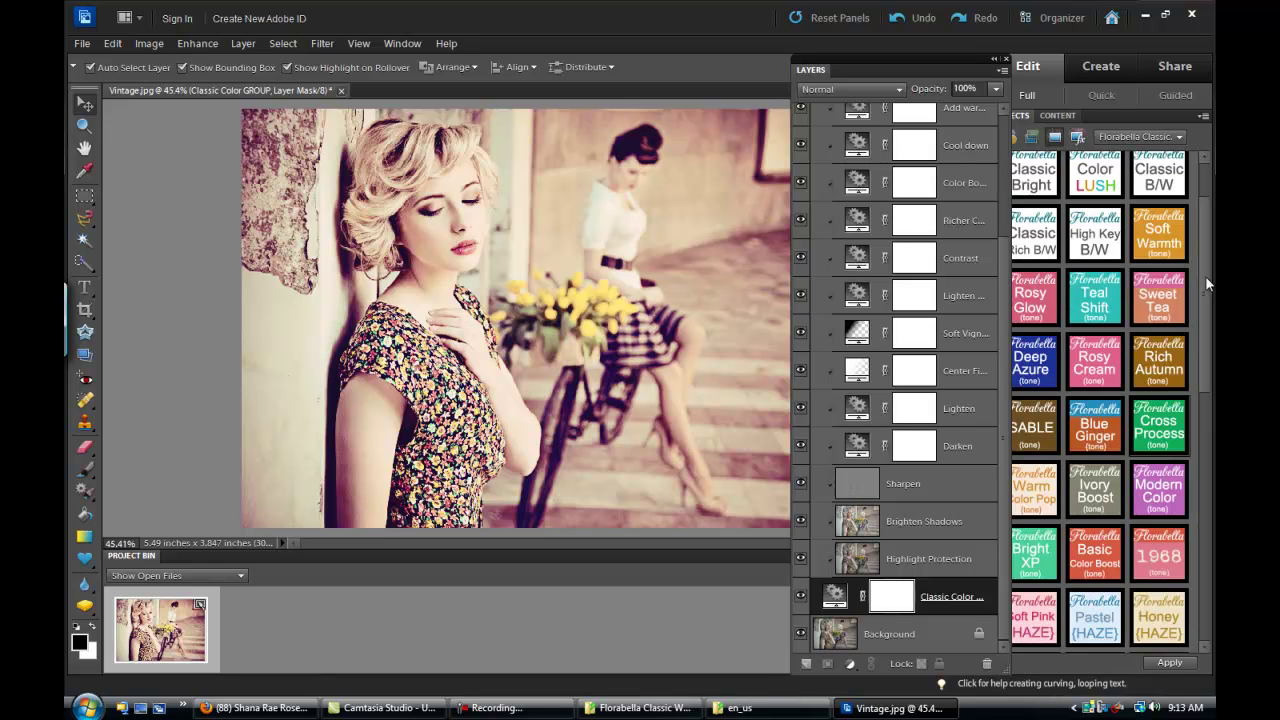